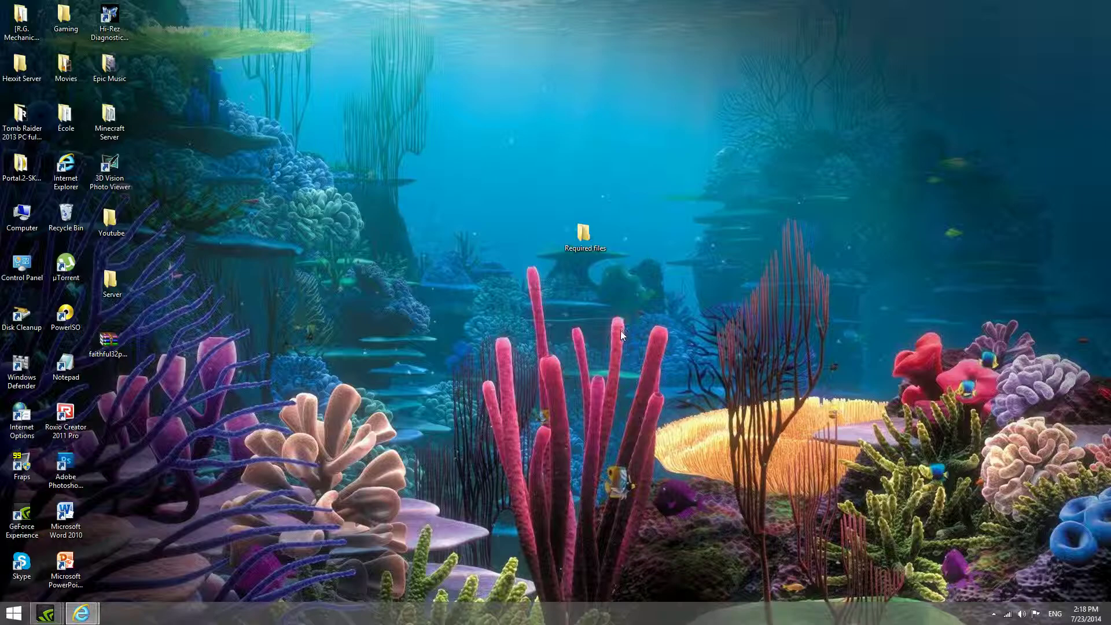
Step: Open the Required files folder on the desktop and look over the Forge installer, RudoPlays Shader.zip and ShadersModCore files
double_click(579, 229)
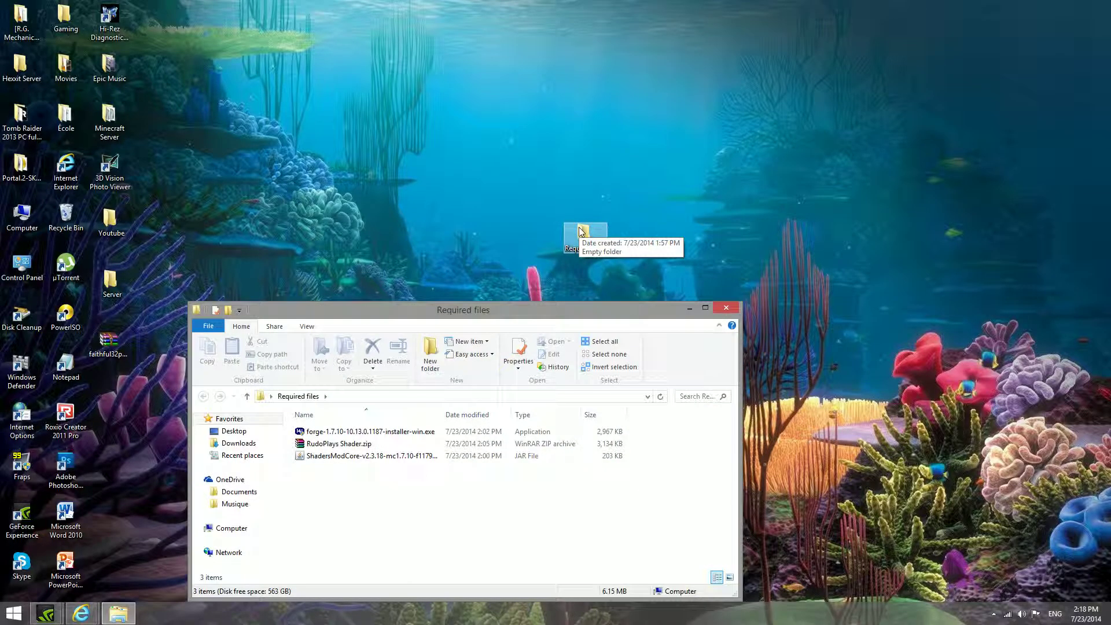
drag(500, 316, 534, 226)
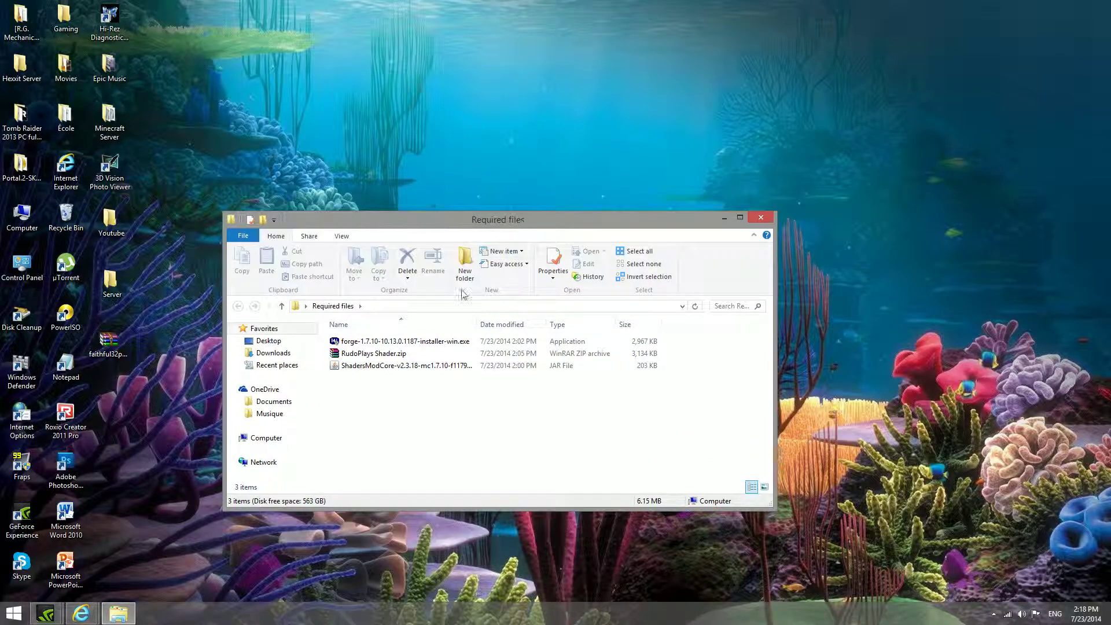
click(396, 365)
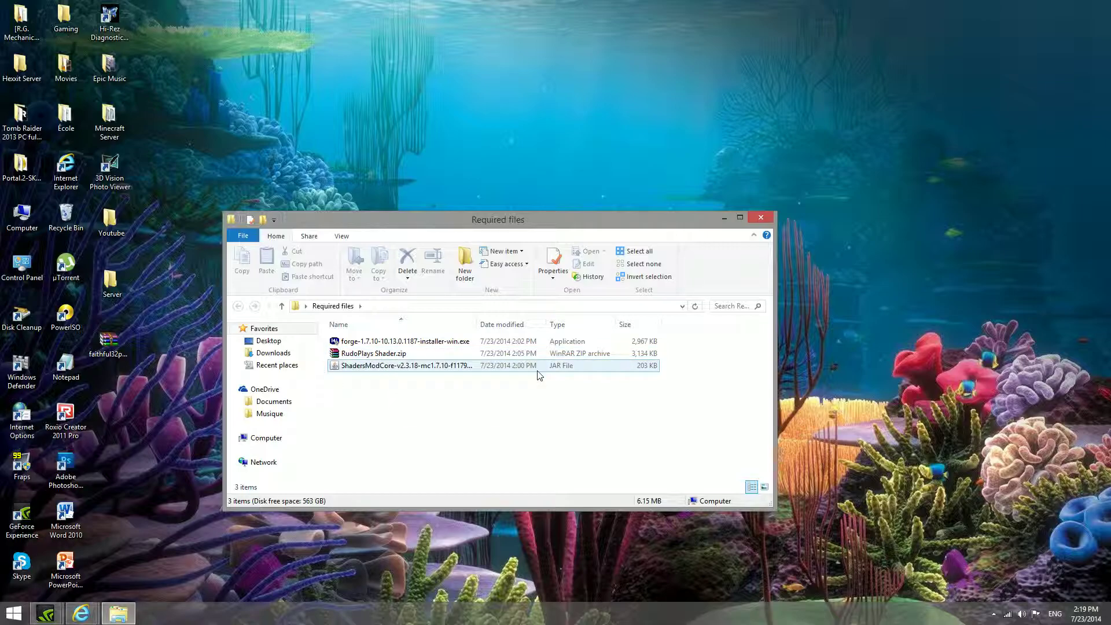
click(654, 265)
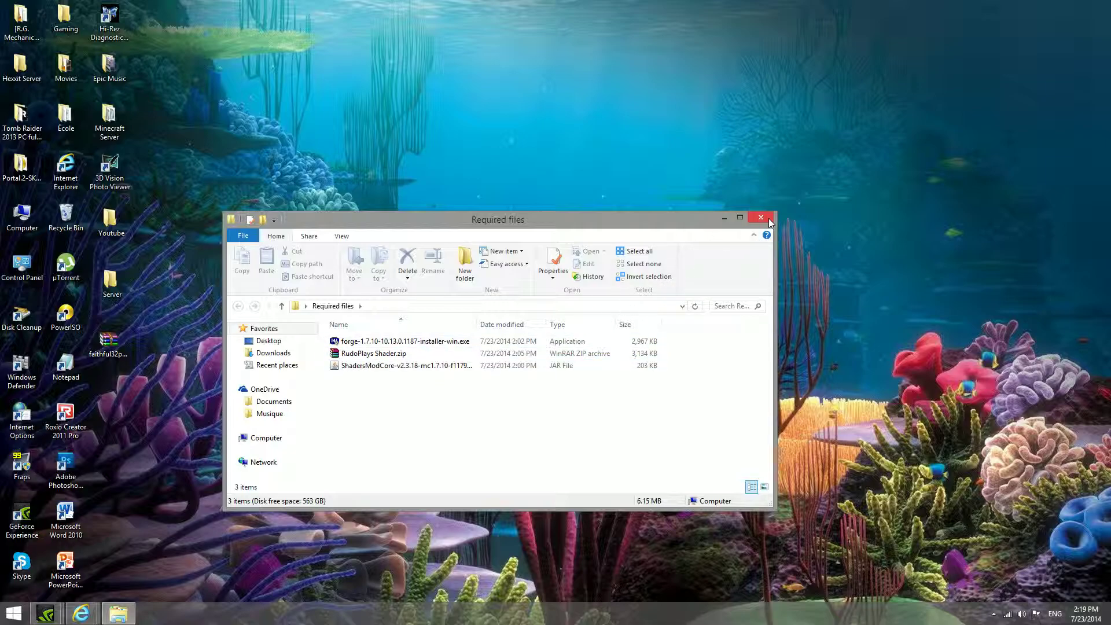
click(430, 341)
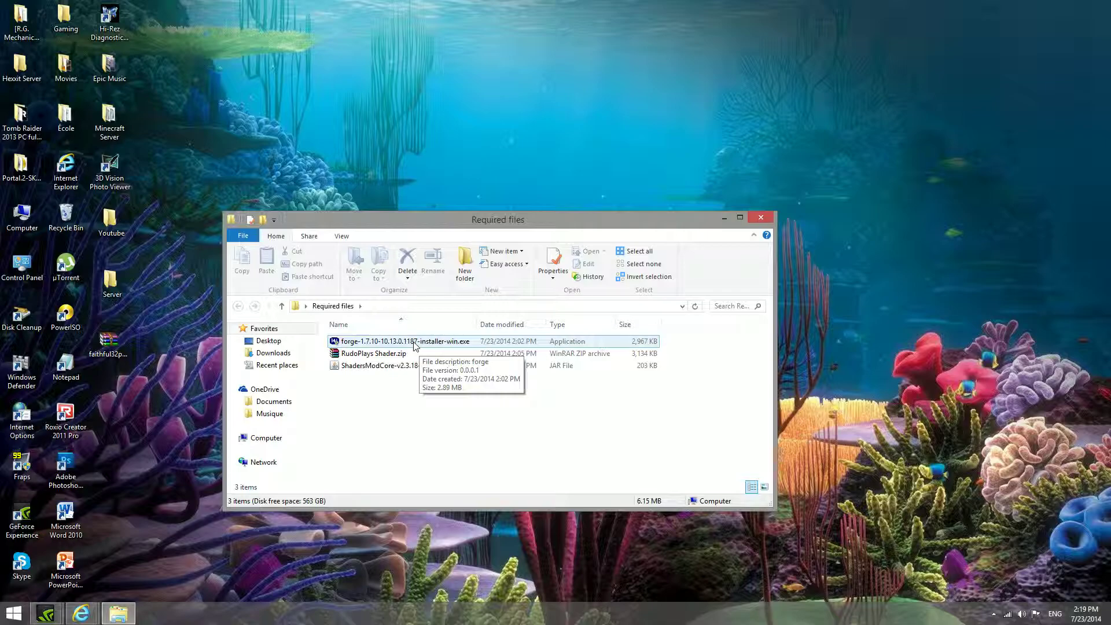
Step: Run forge-1.7.10-10.13.0.1187-installer-win.exe with permission to make changes, and install the Forge client into the default .minecraft folder
double_click(413, 342)
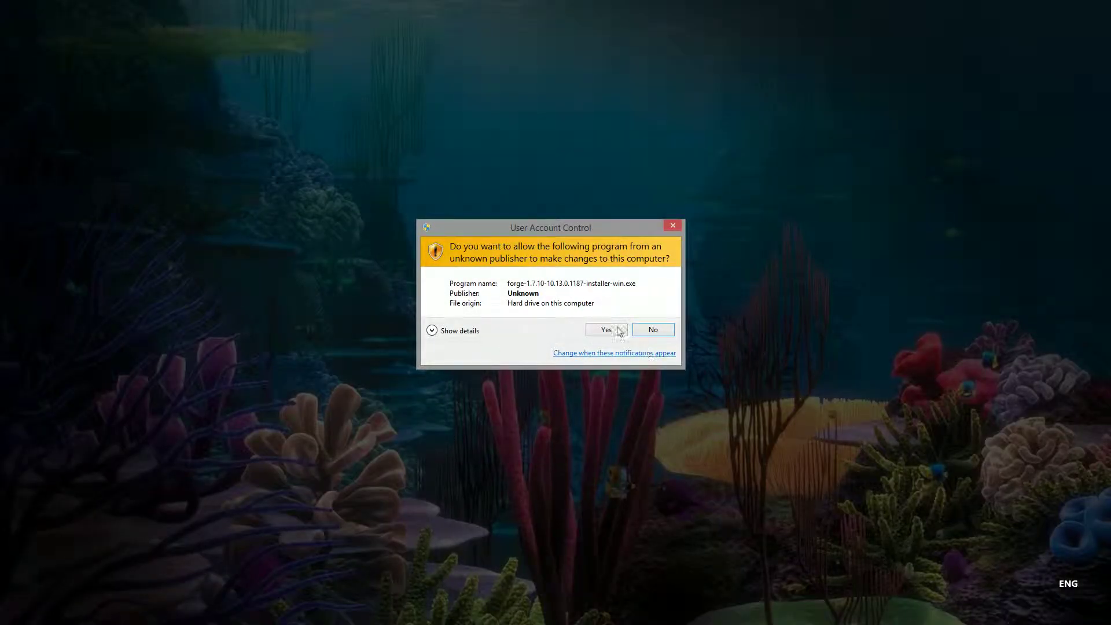
click(616, 327)
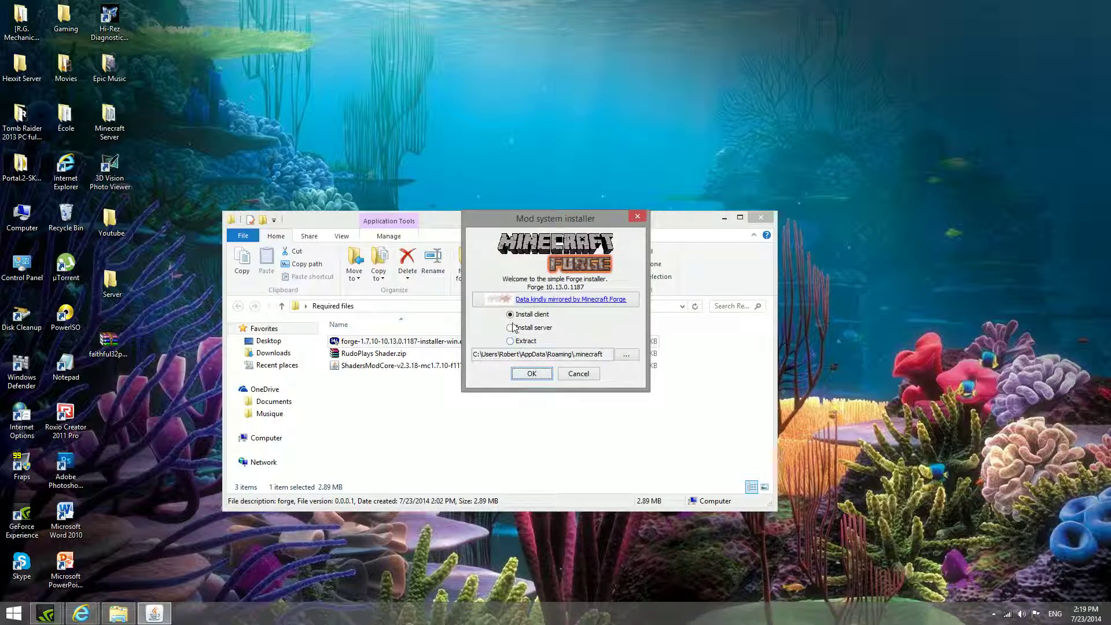
click(532, 374)
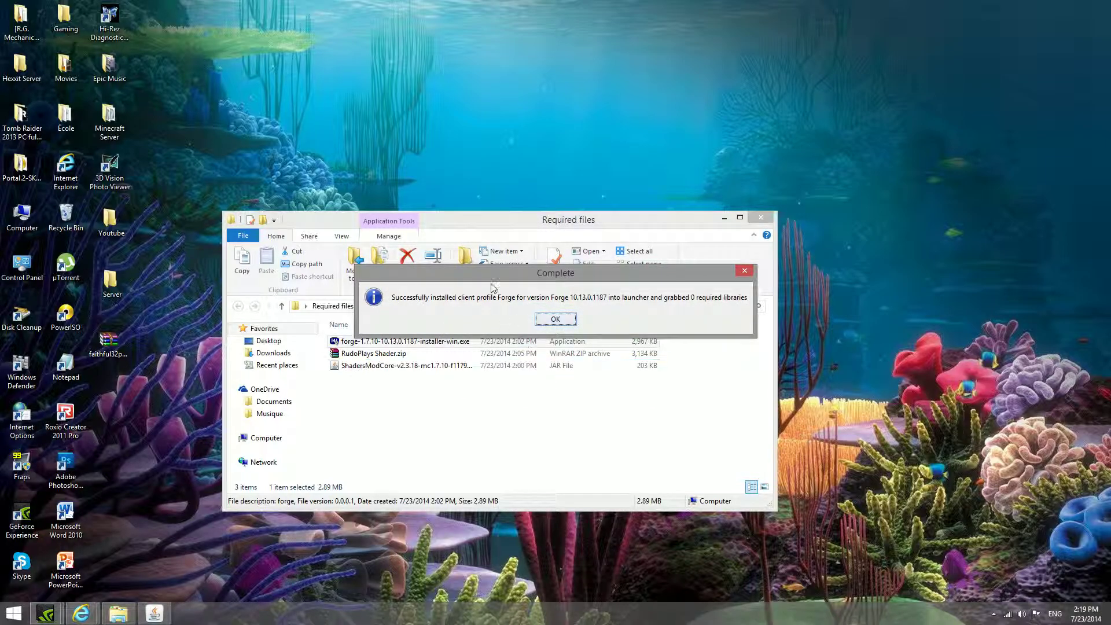
click(555, 319)
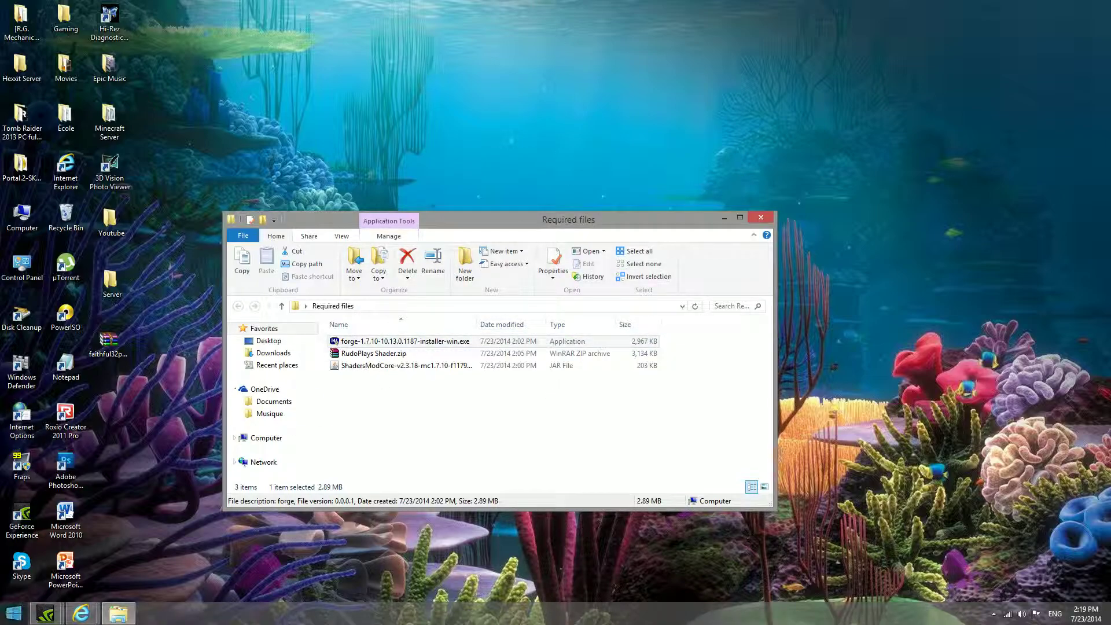
Step: Search the computer for minecraft and start the Minecraft Launcher
key(super)
text(minecraft)
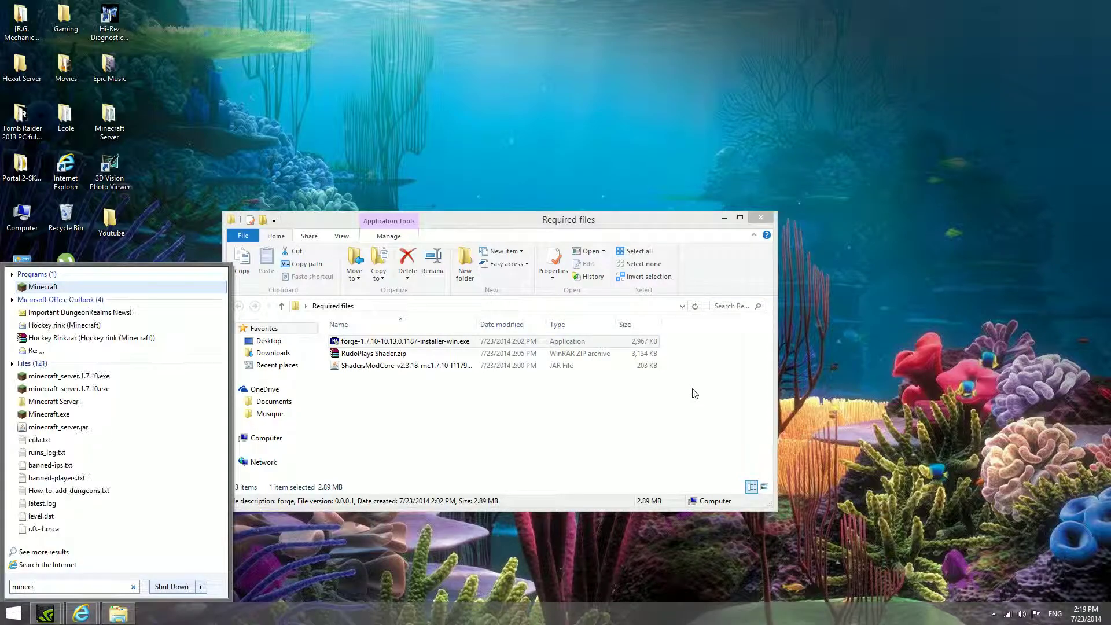
key(Return)
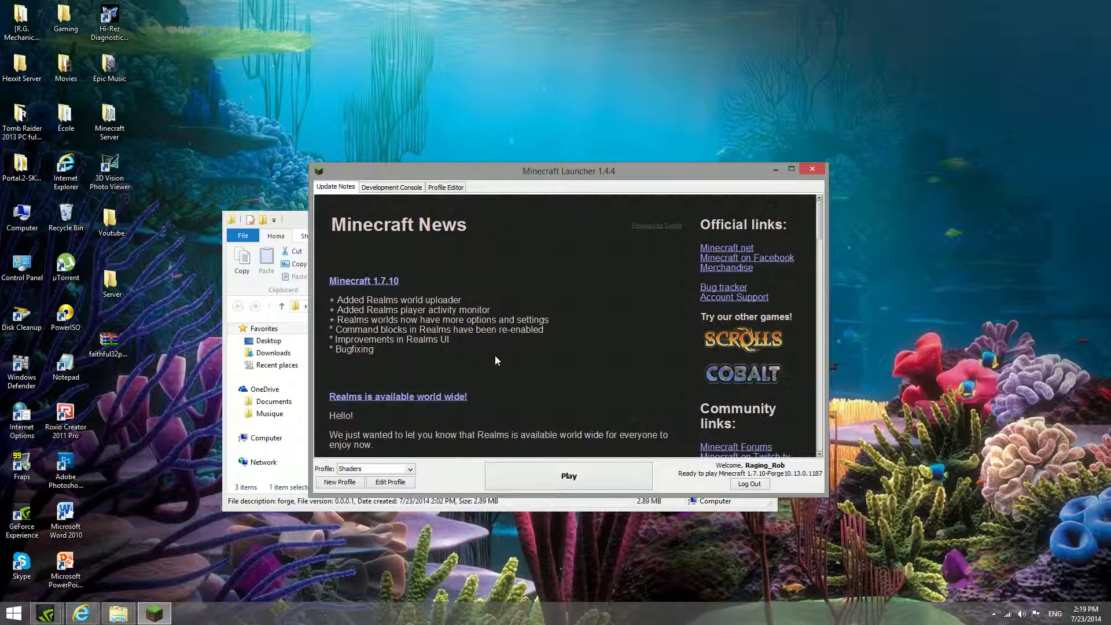
Step: Create and save a launcher profile named Shaders that uses version release 1.7.10-Forge10.13.0.1187
click(346, 483)
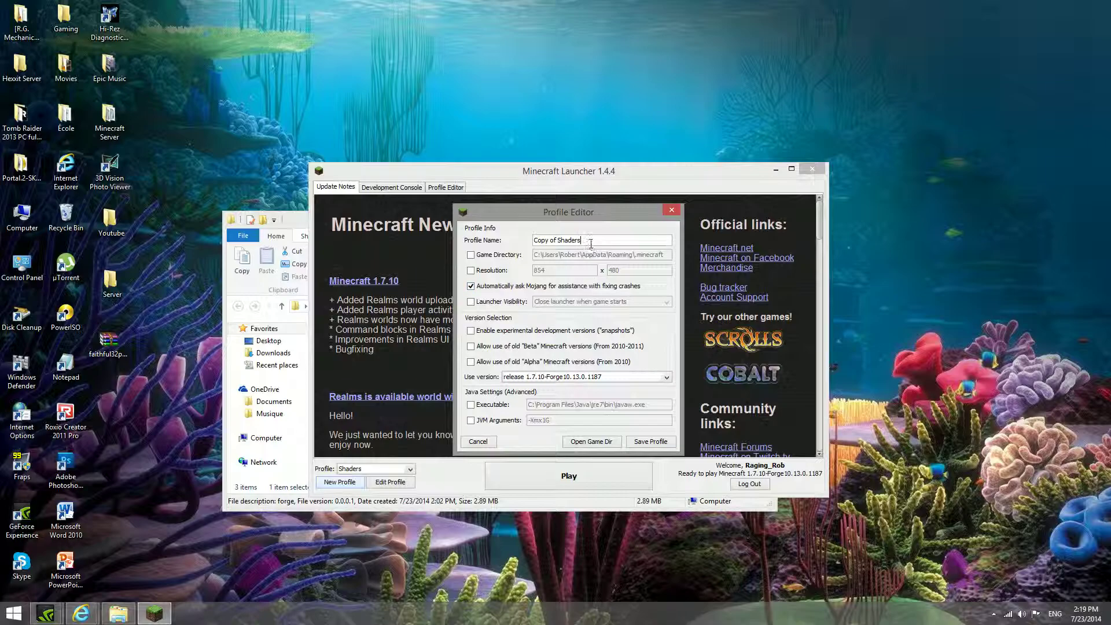
drag(588, 242, 515, 241)
text(Shaders)
click(537, 380)
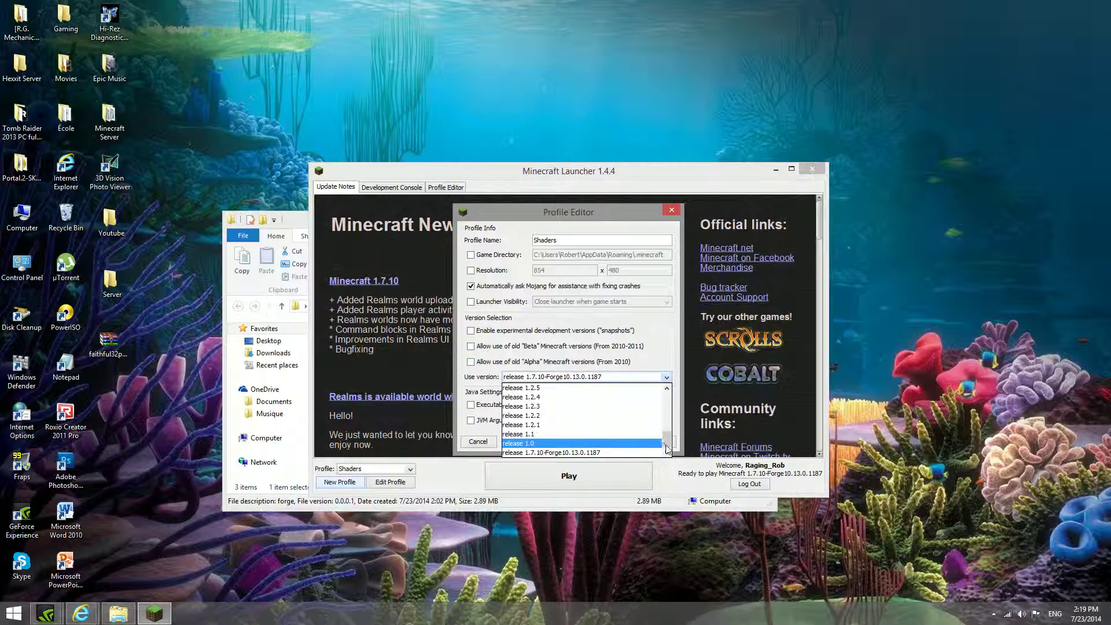
drag(667, 449, 667, 394)
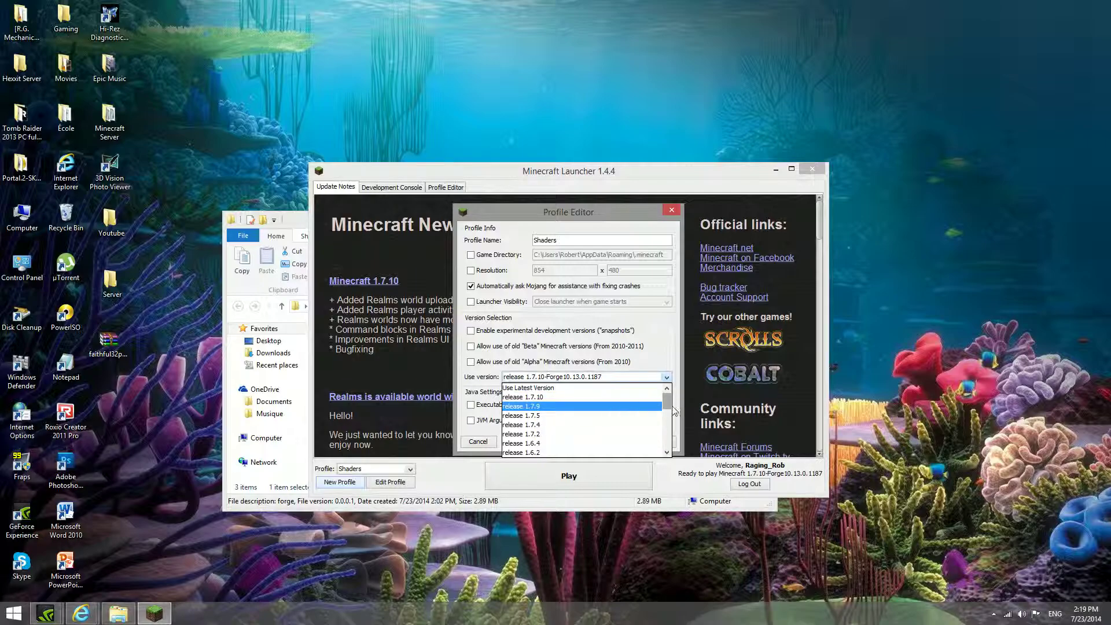
drag(670, 409, 668, 445)
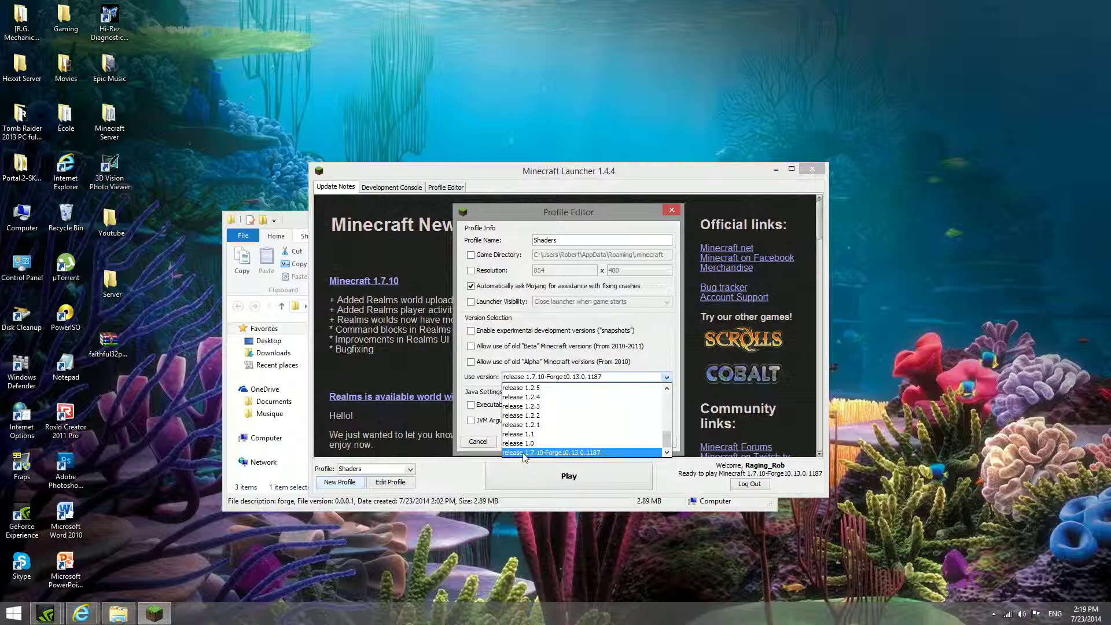
click(559, 452)
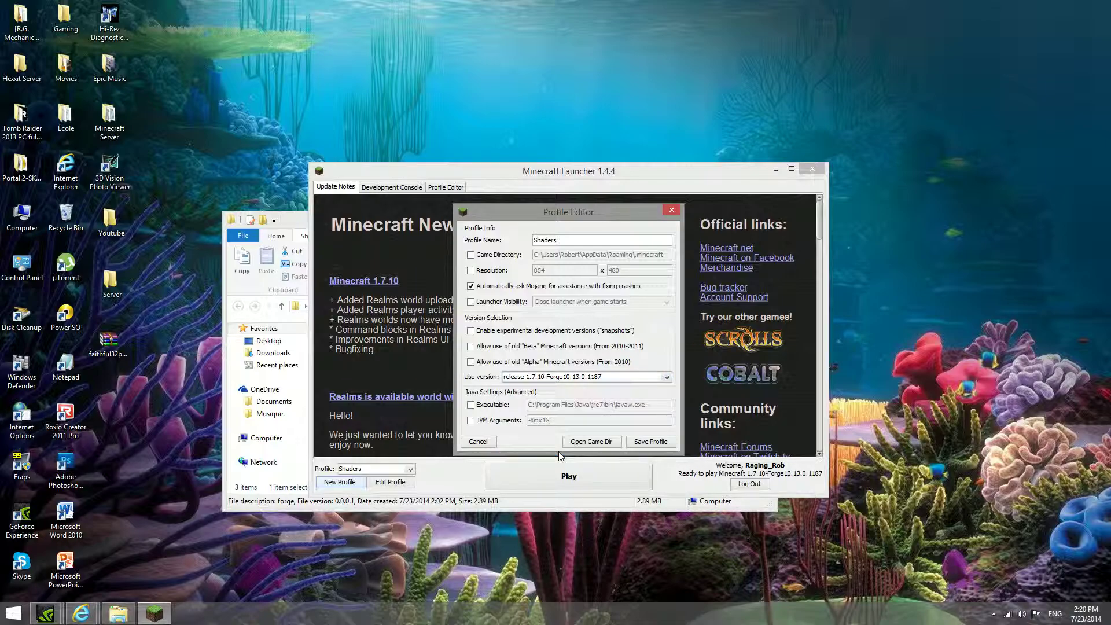
click(663, 442)
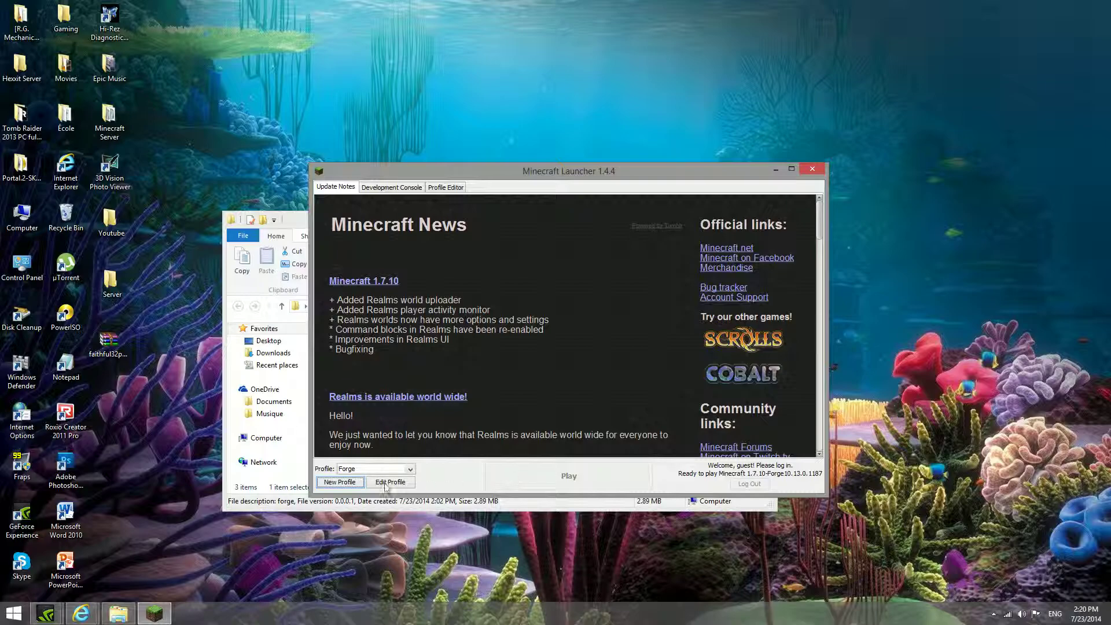
Step: Start the game with the Shaders__ profile and minimize the Required files window
click(397, 470)
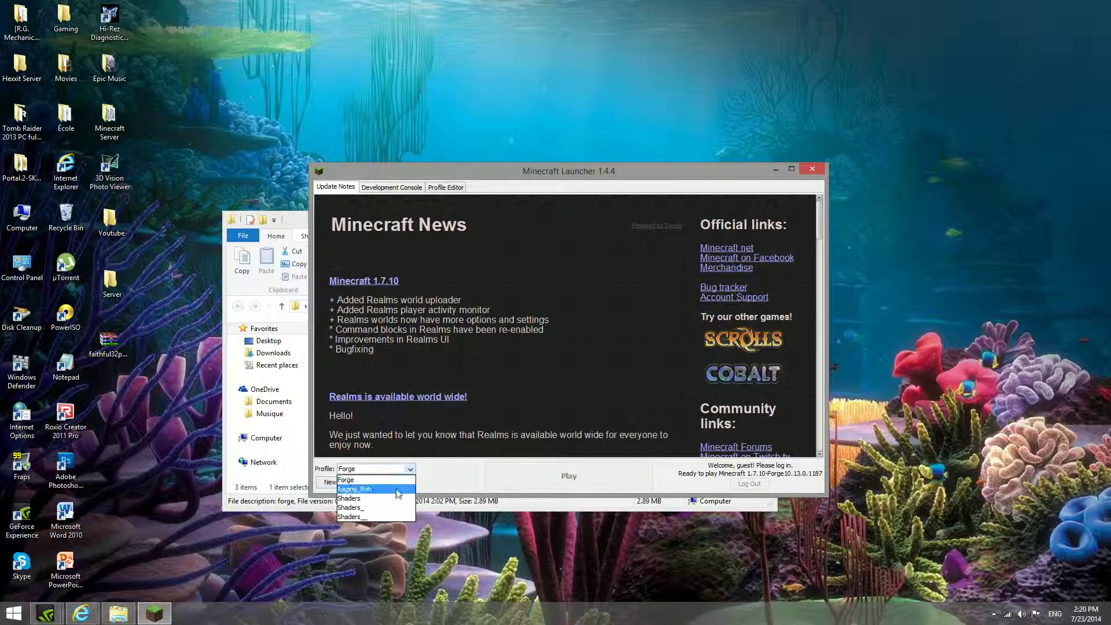
click(383, 517)
click(551, 475)
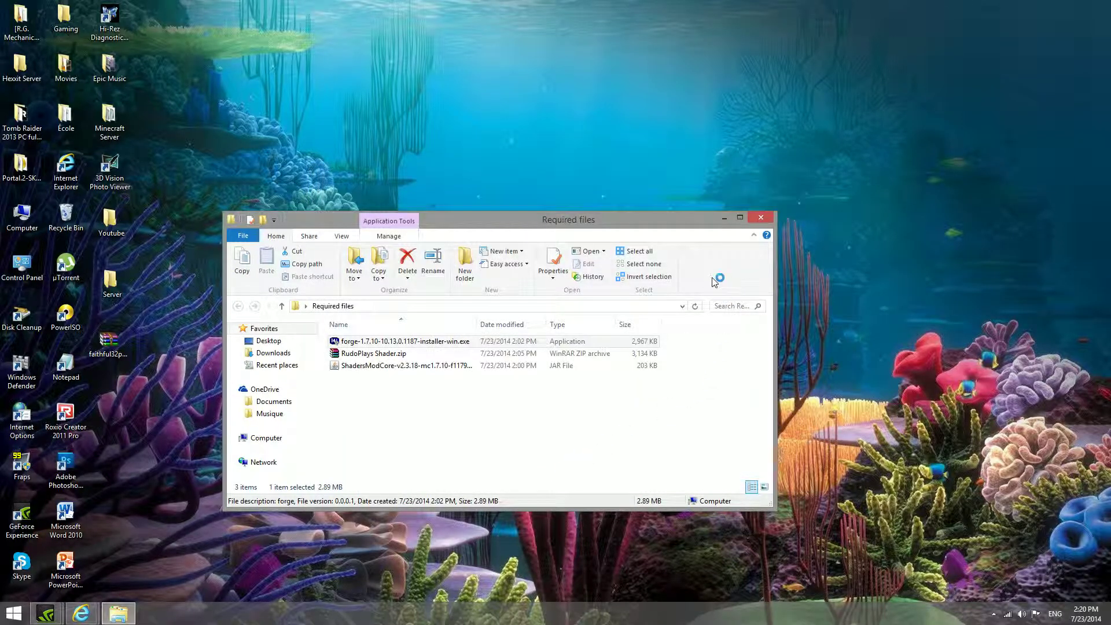
click(725, 218)
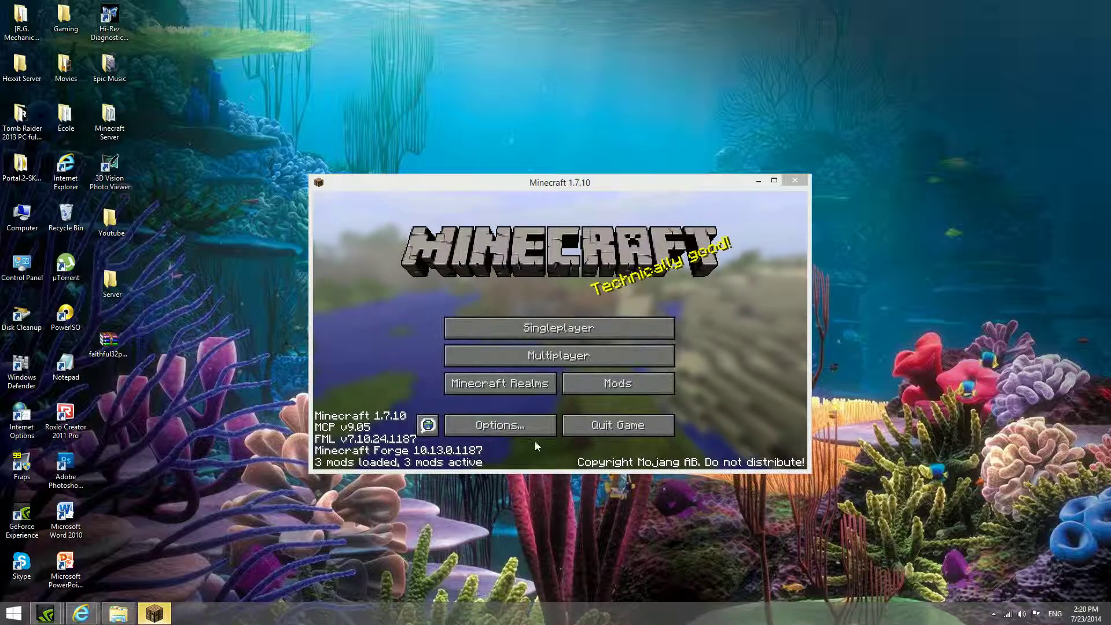
Step: Check the Minecraft Forge, Forge Mod Loader and Minecraft Coder Pack entries in the mod list, and quit the game
click(635, 389)
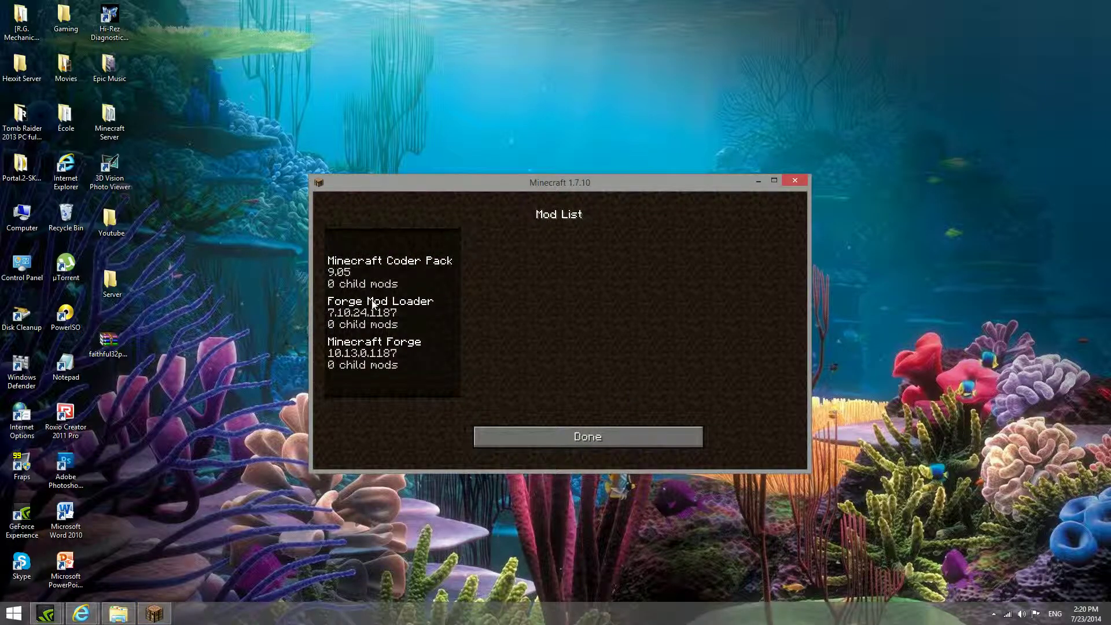
click(375, 366)
click(379, 317)
click(401, 265)
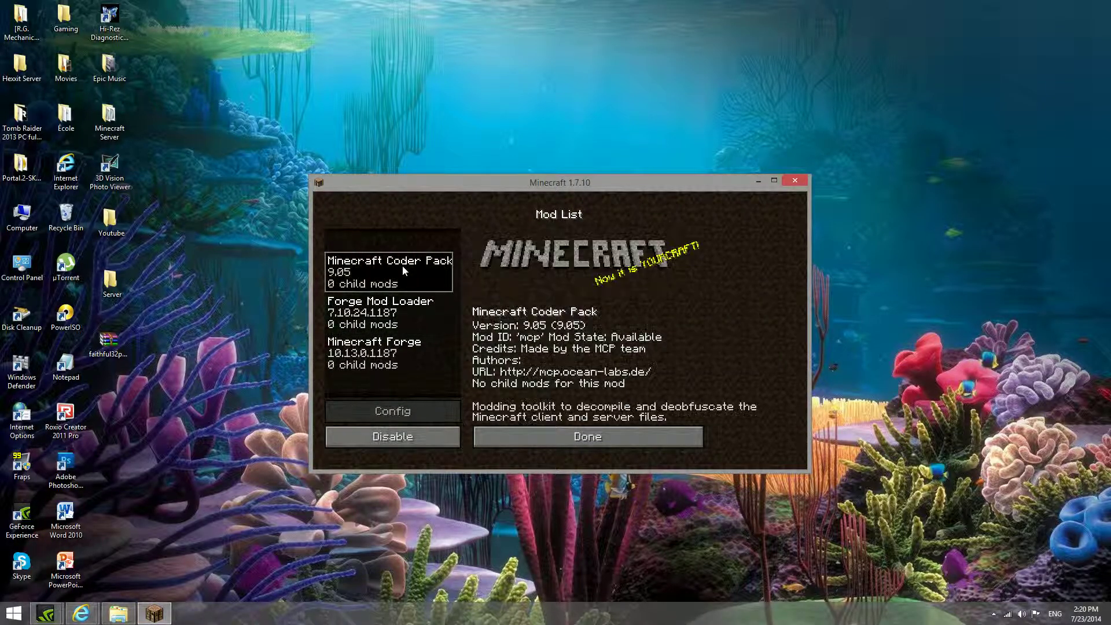
click(387, 369)
click(537, 434)
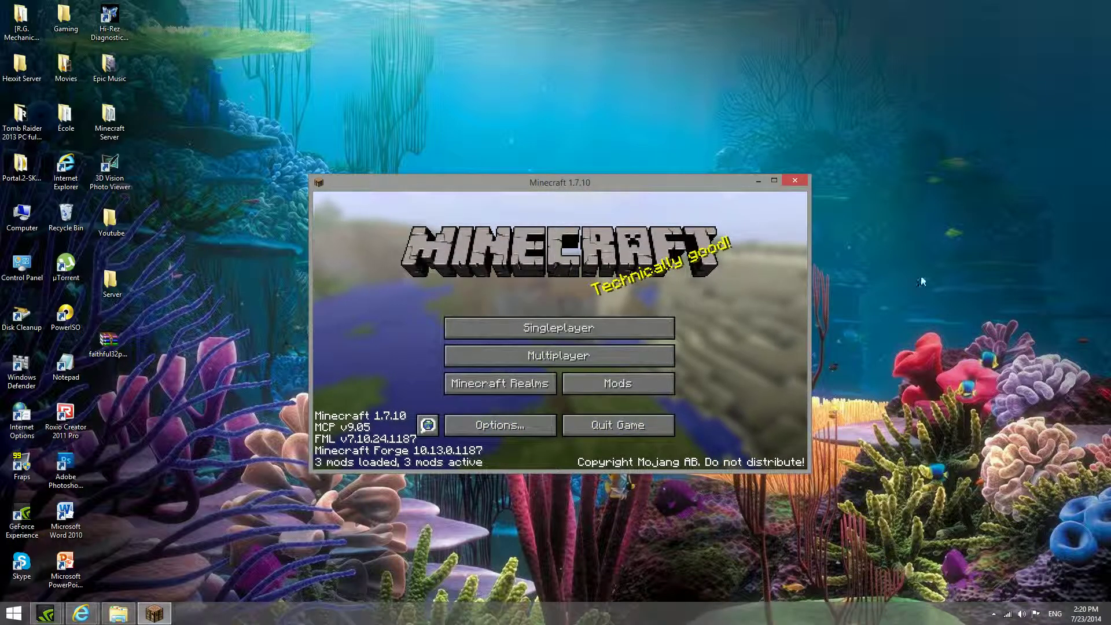
click(623, 426)
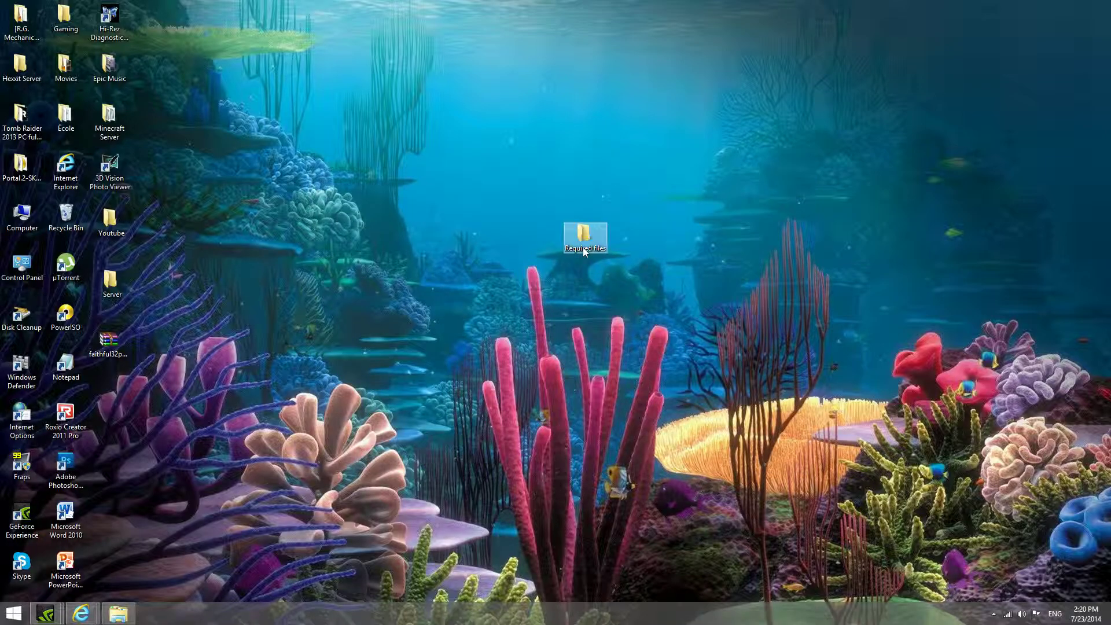
Step: Open the Roaming folder by searching for %appdata%
key(super)
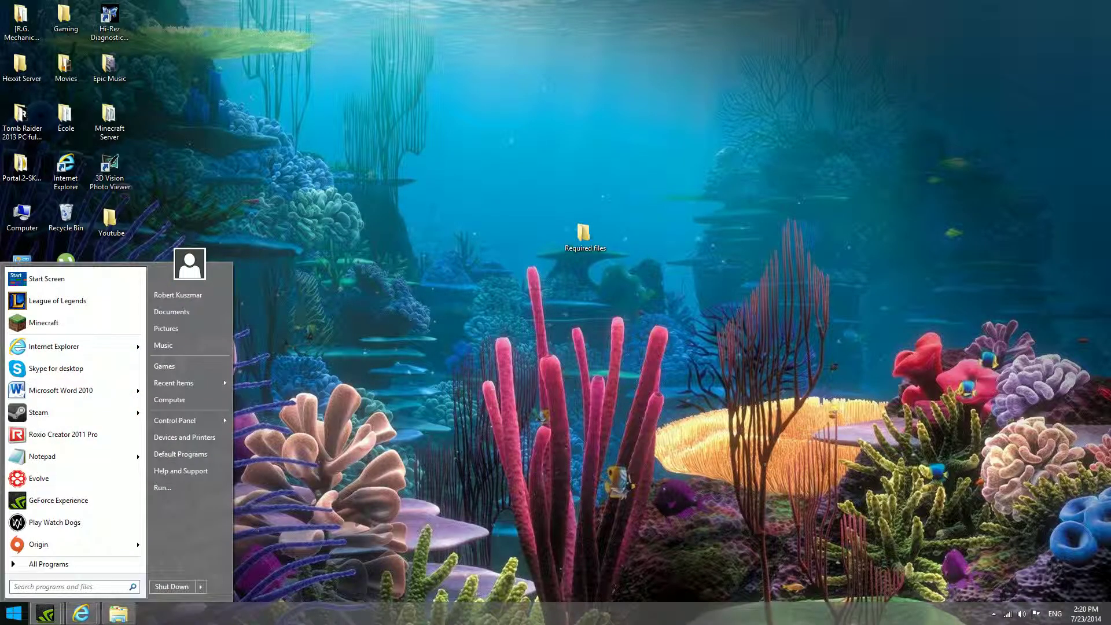
text(%appdat)
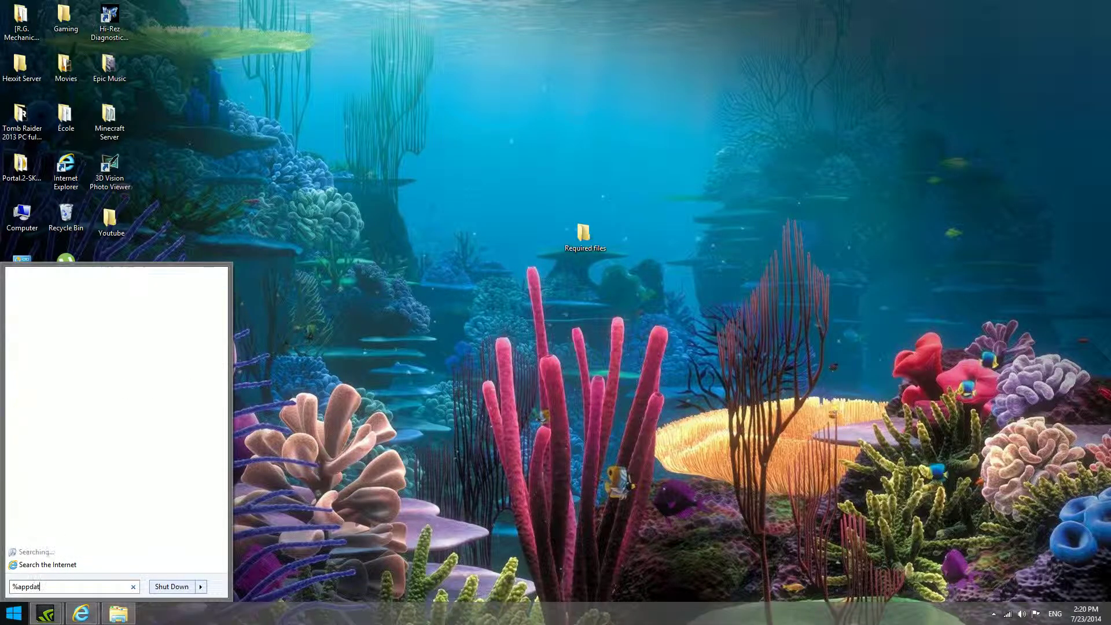
text(a%)
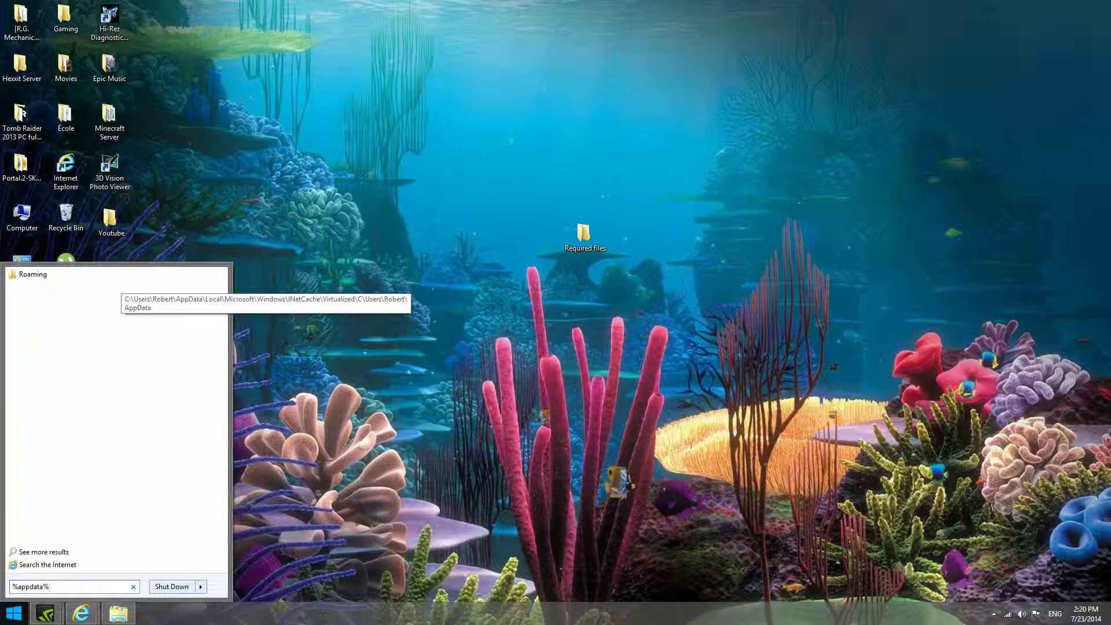
key(Return)
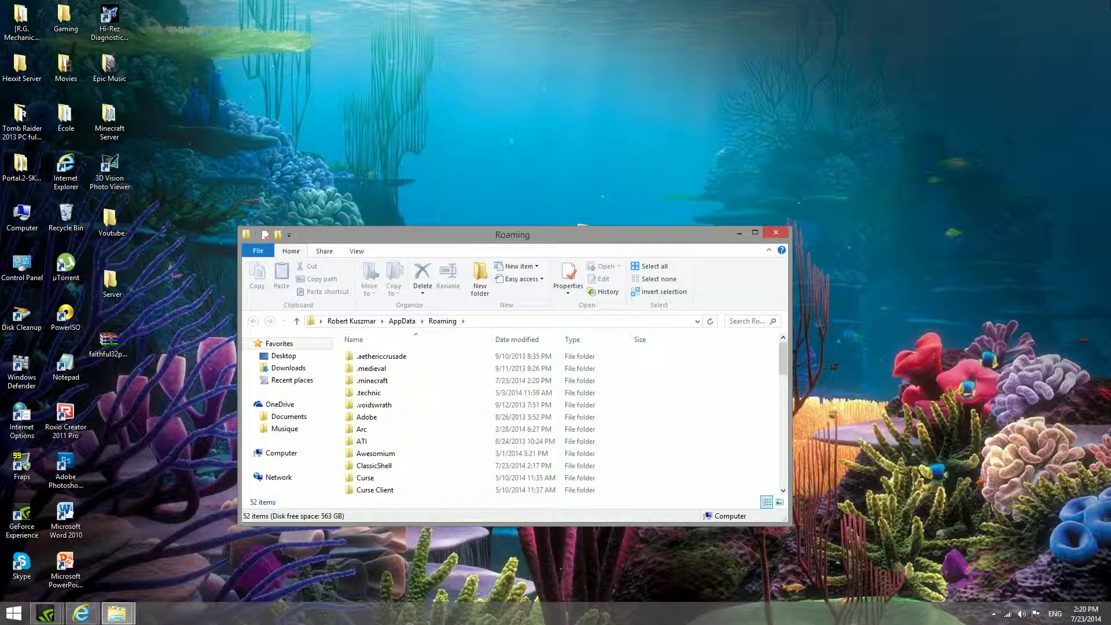
mouse_move(1108, 3)
click(1088, 107)
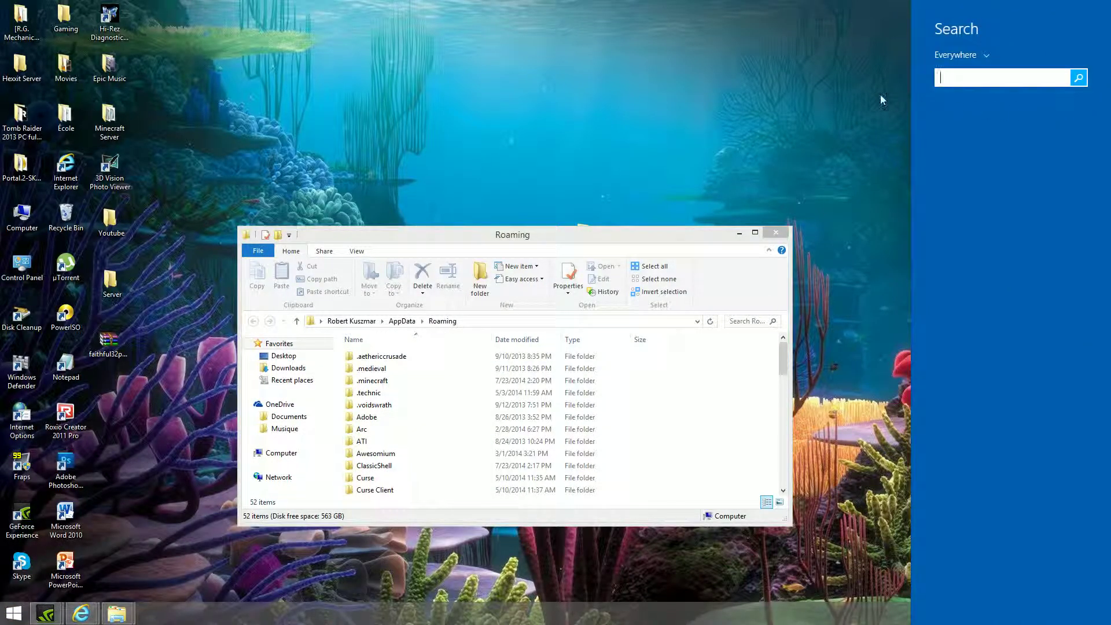
click(863, 87)
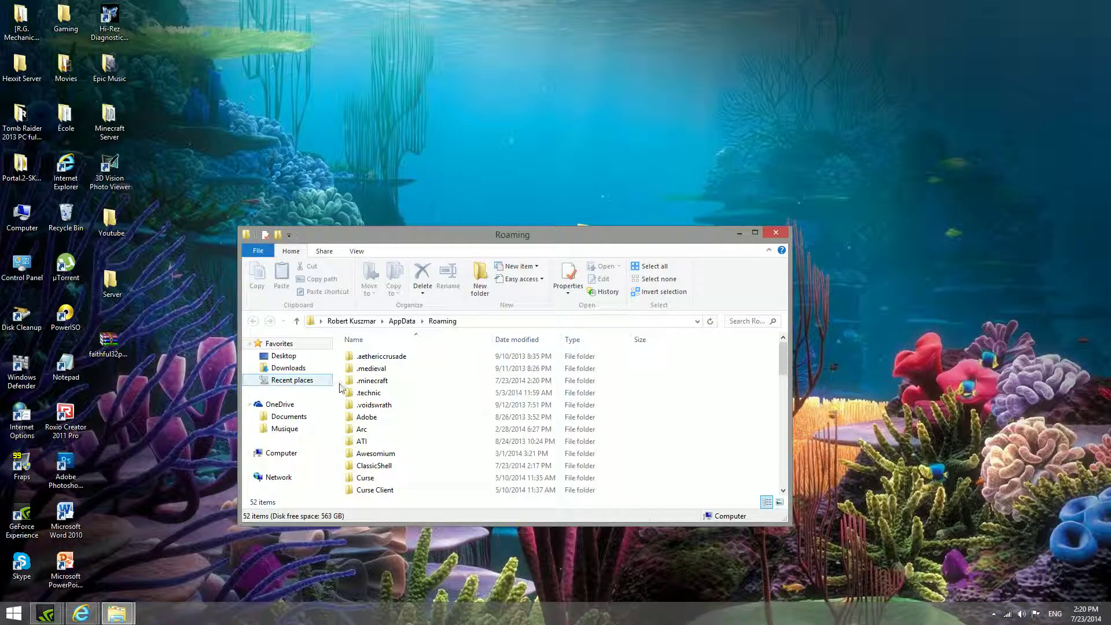
Step: Open the mods folder inside .minecraft and move its window lower to uncover the Required files folder
double_click(399, 384)
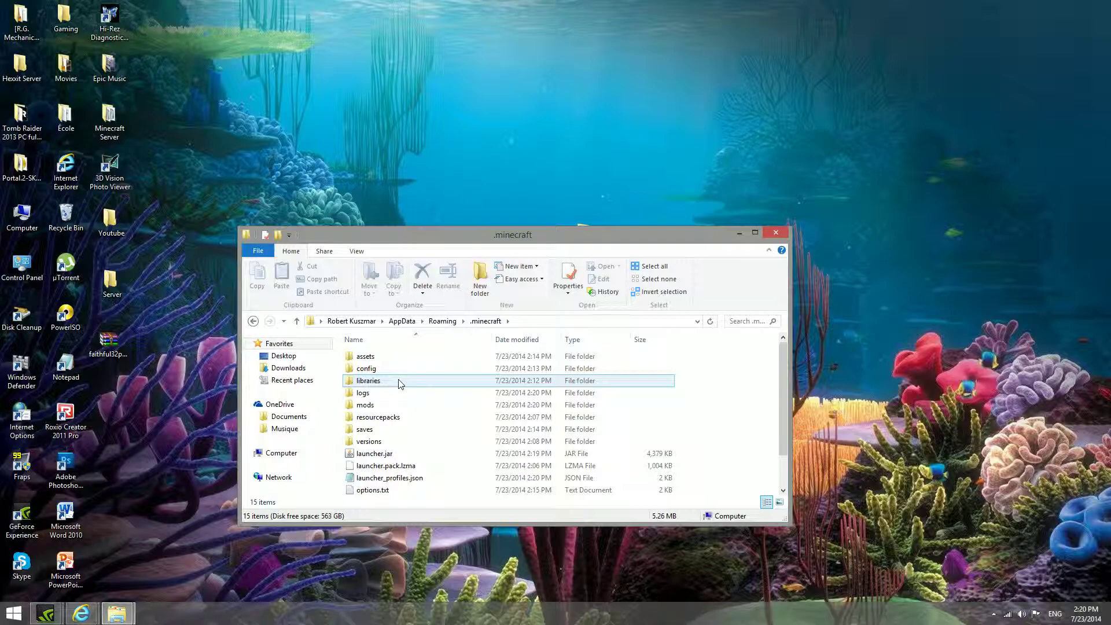
double_click(365, 405)
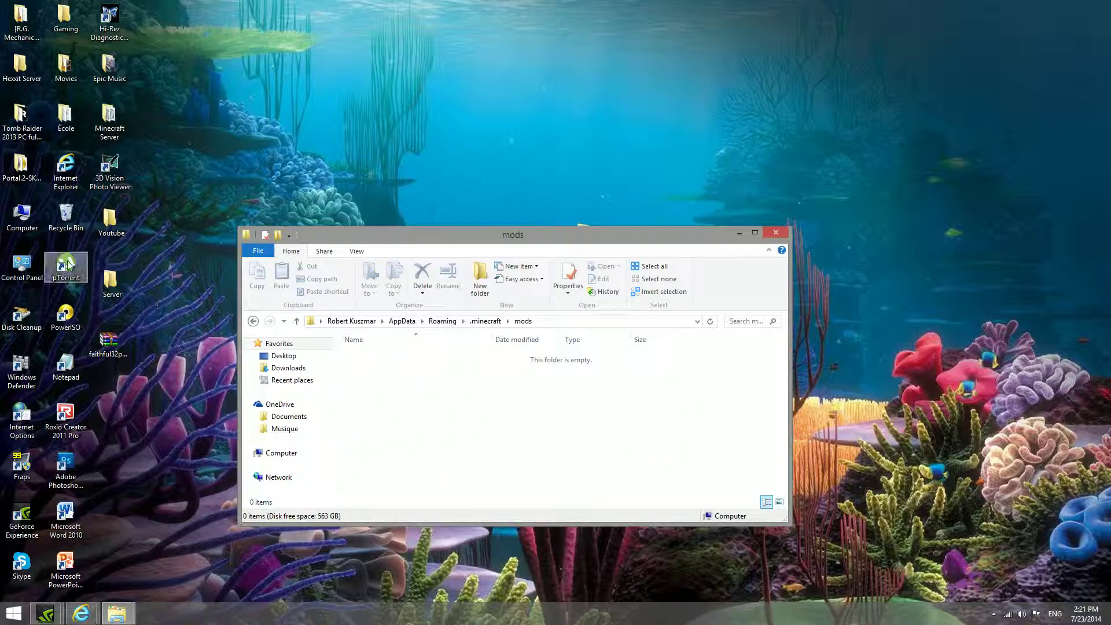
drag(349, 234, 355, 330)
Step: Open the Required files folder above the mods window and move the ShadersModCore-v2.3.18-mc1.7.10 JAR file into the mods folder
click(586, 243)
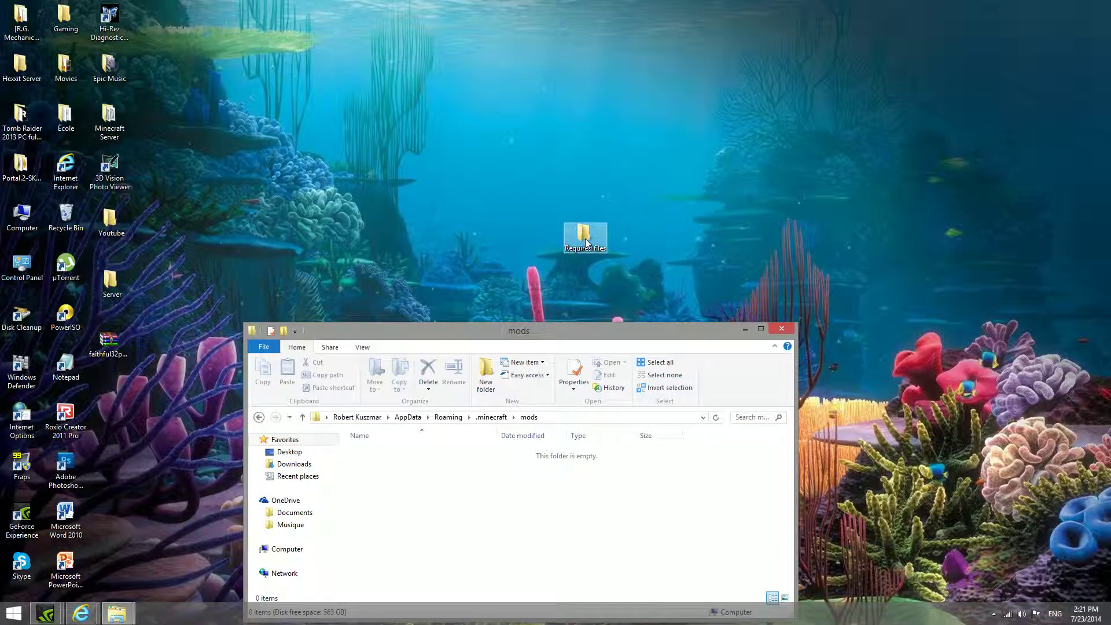
double_click(586, 243)
drag(481, 214, 477, 48)
ctrl+click(371, 195)
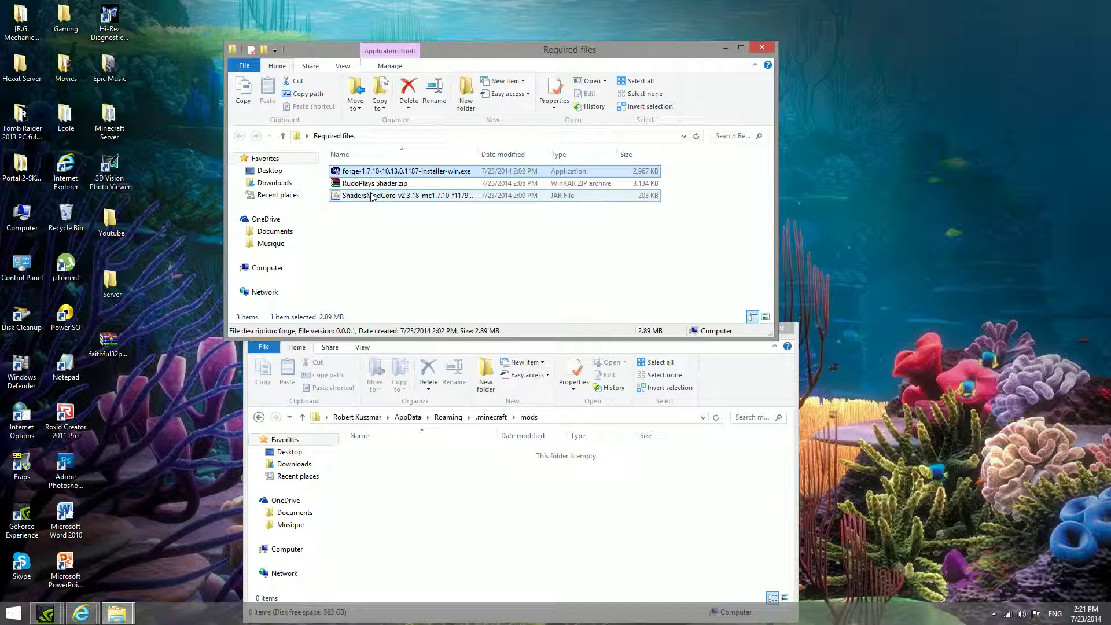
click(371, 196)
drag(371, 195, 417, 509)
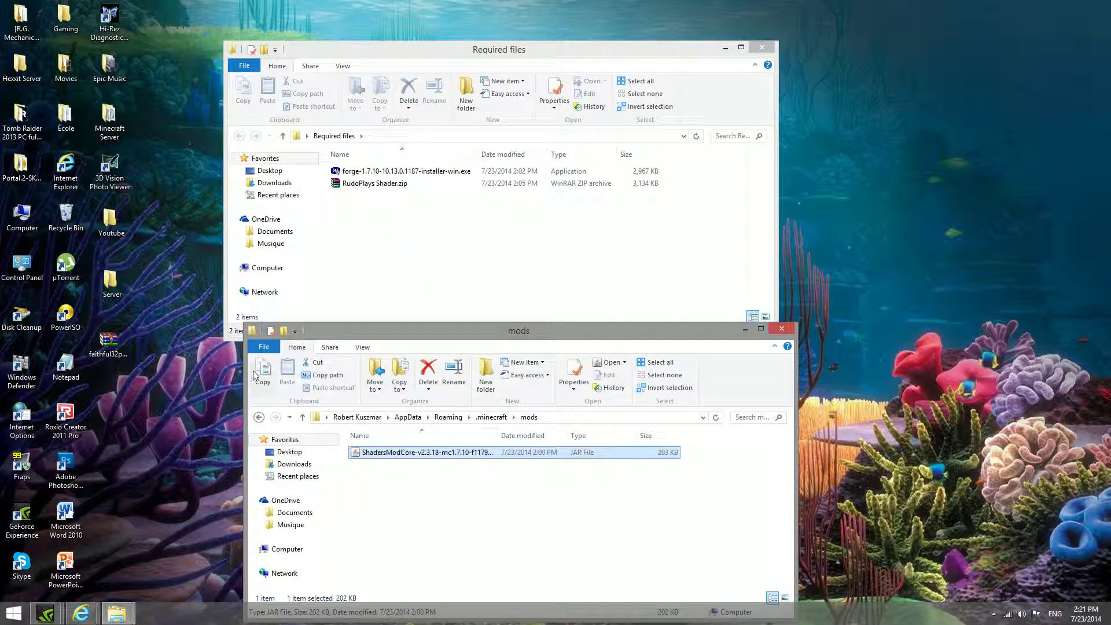
Step: Return to the .minecraft folder and create a new folder in it named shaderpacks
click(259, 417)
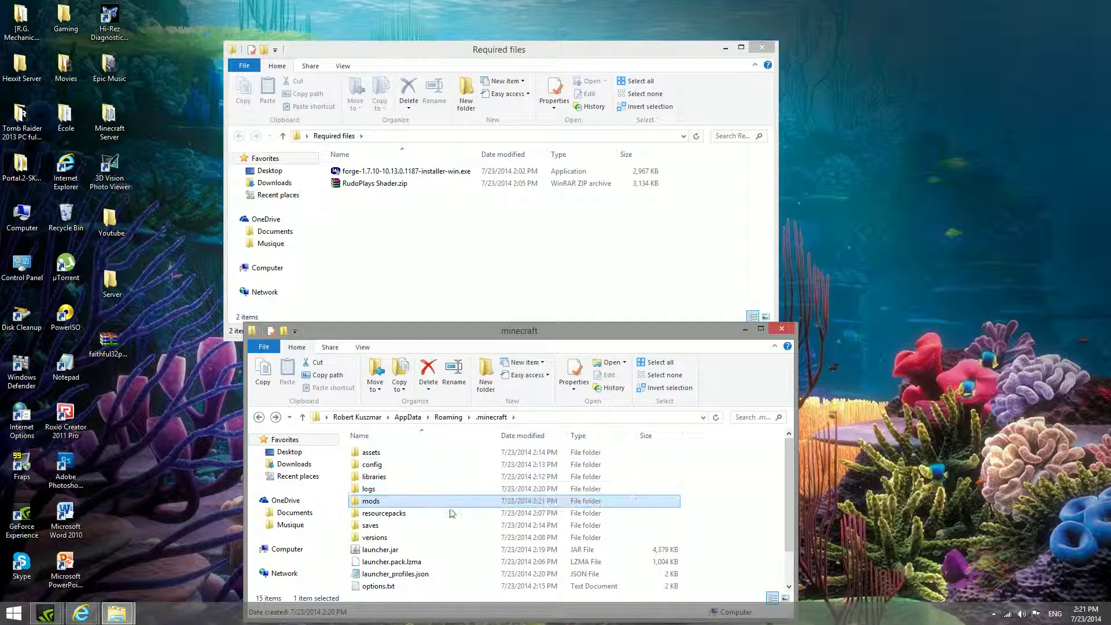
drag(636, 330, 634, 145)
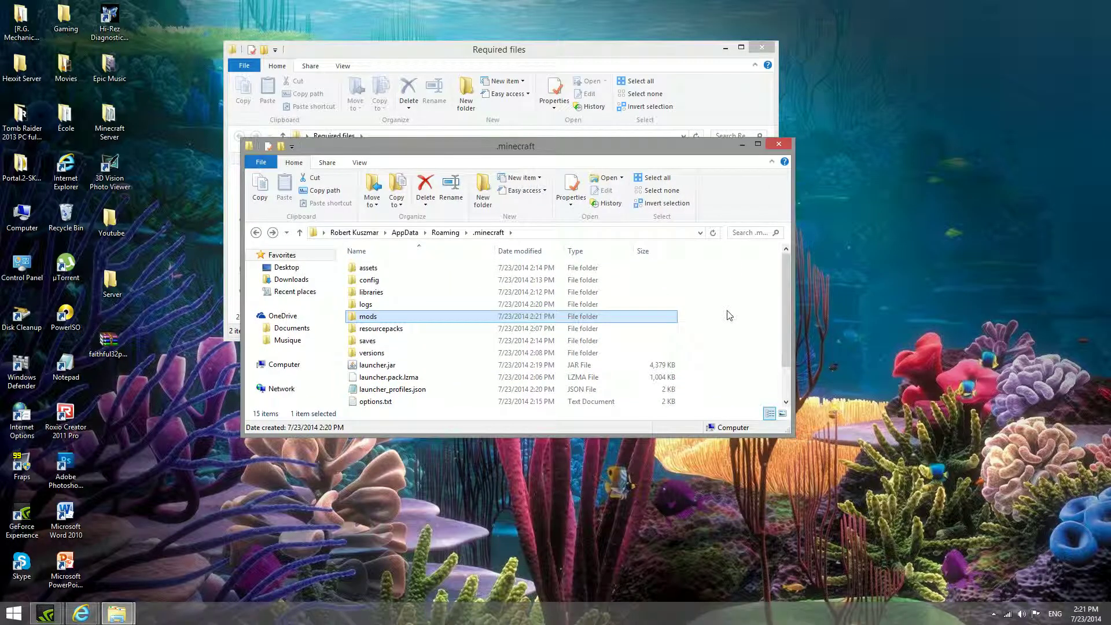
right_click(728, 312)
mouse_move(783, 464)
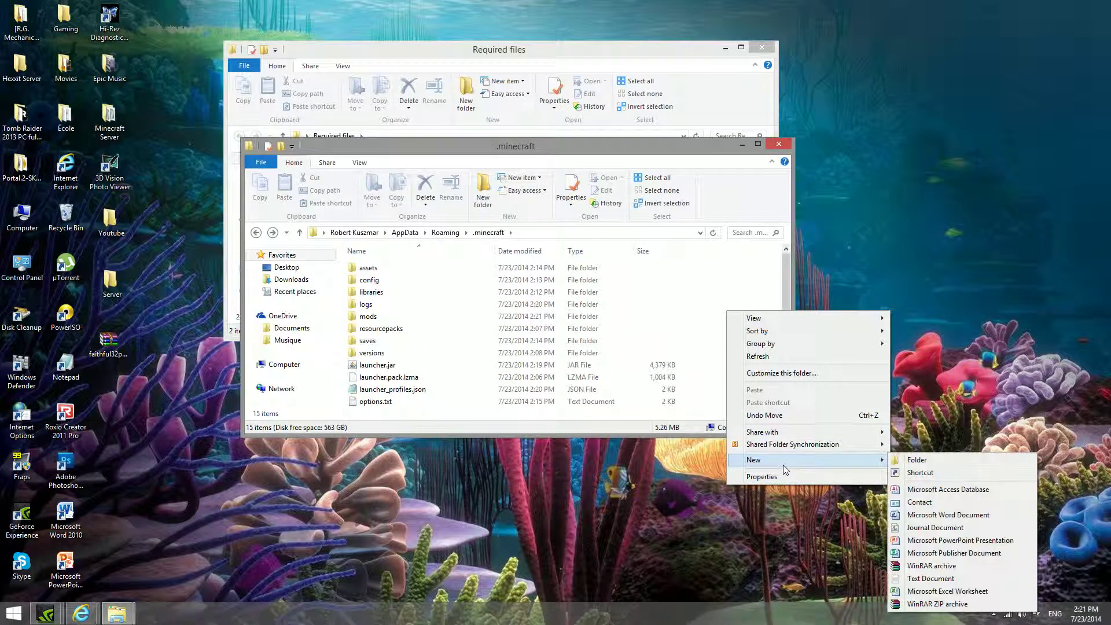
click(920, 459)
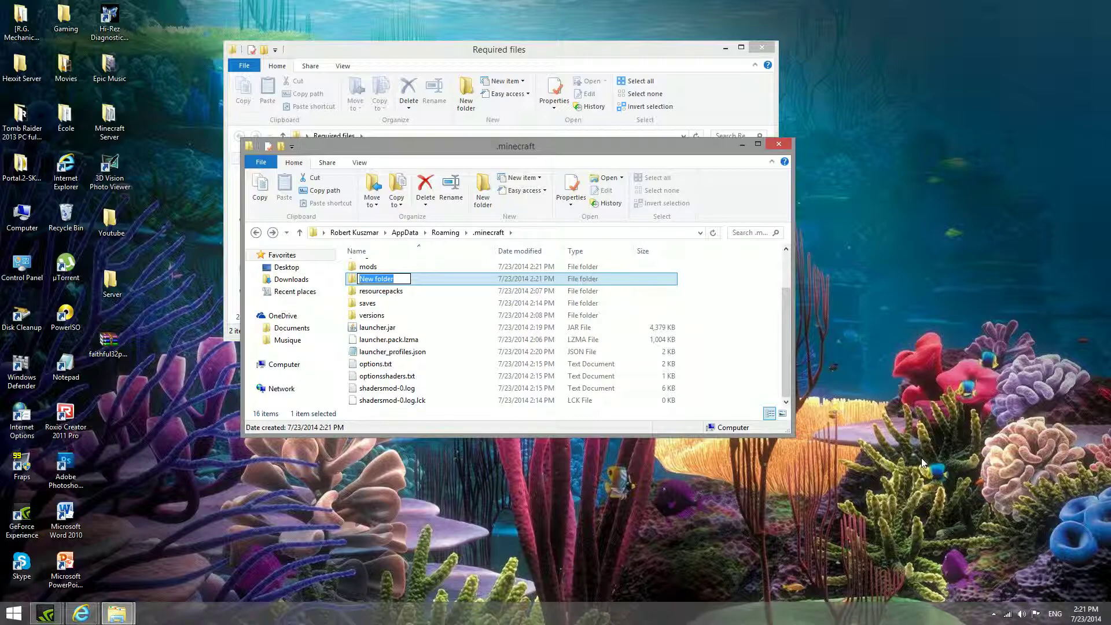
text(shaderpacks)
key(Return)
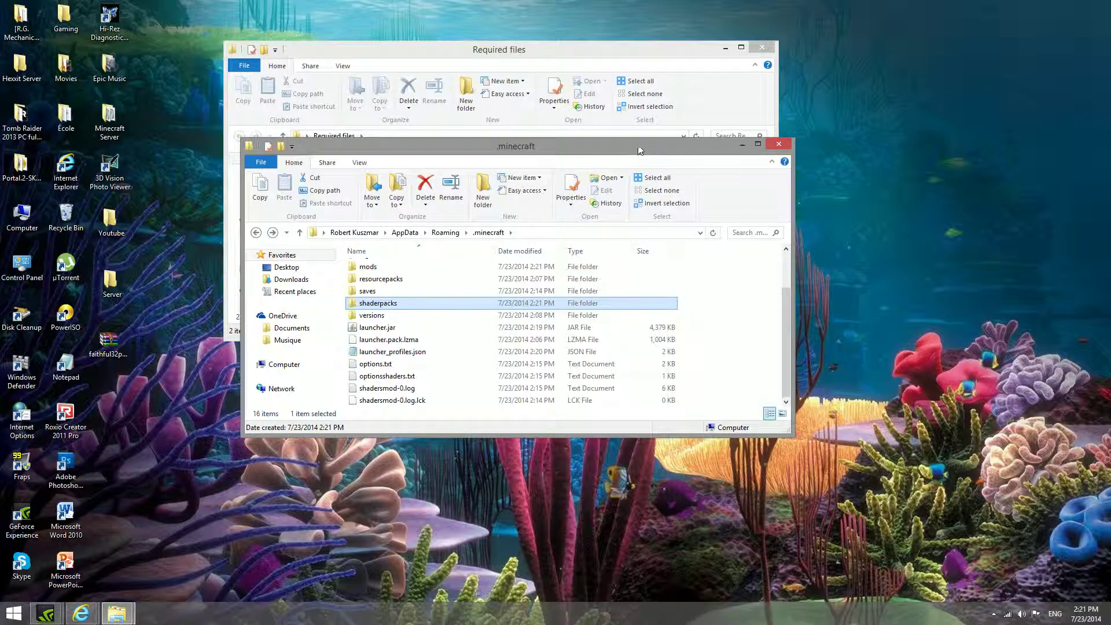
Step: Open the shaderpacks folder and move RudoPlays Shader.zip into it from the Required files folder
drag(639, 150, 599, 236)
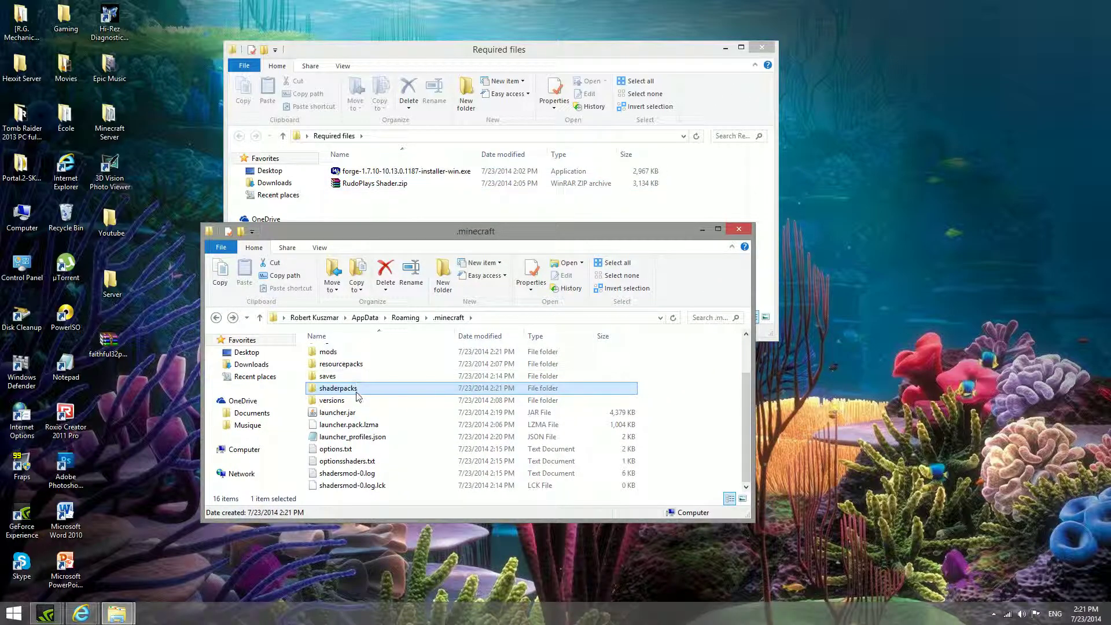
double_click(357, 396)
drag(367, 189, 377, 441)
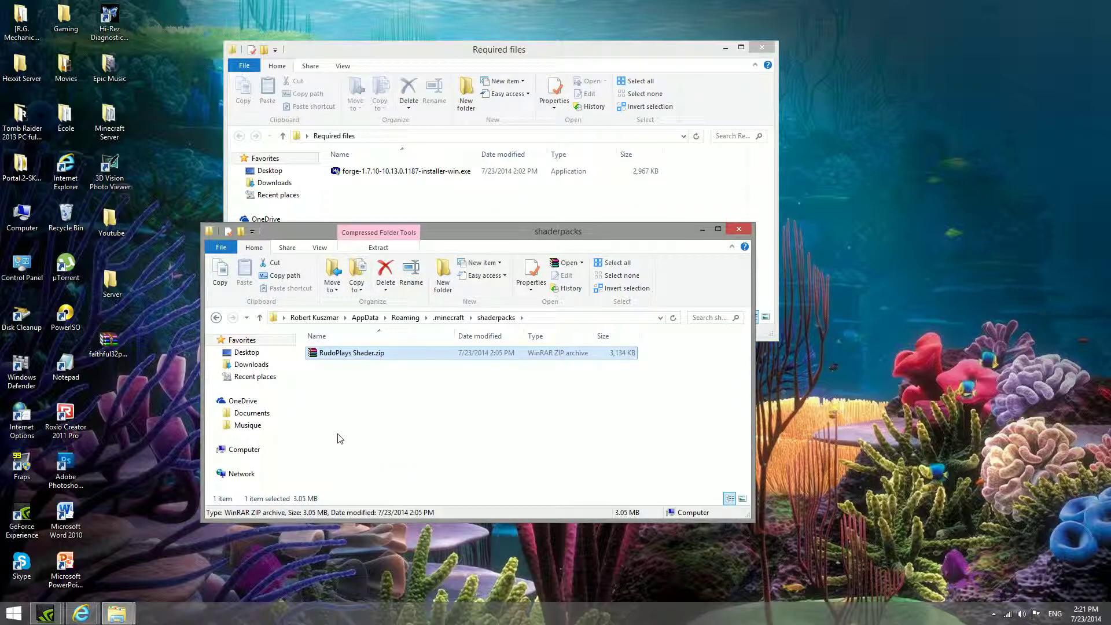
Step: Go back to the .minecraft folder, and close both the .minecraft and Required files windows
click(217, 317)
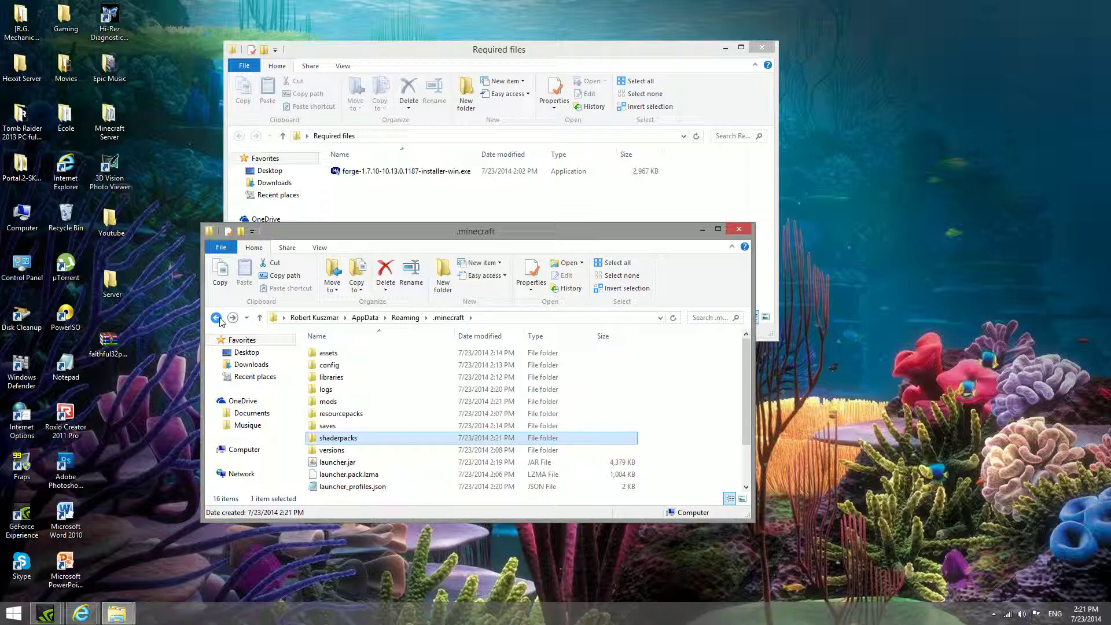
click(745, 229)
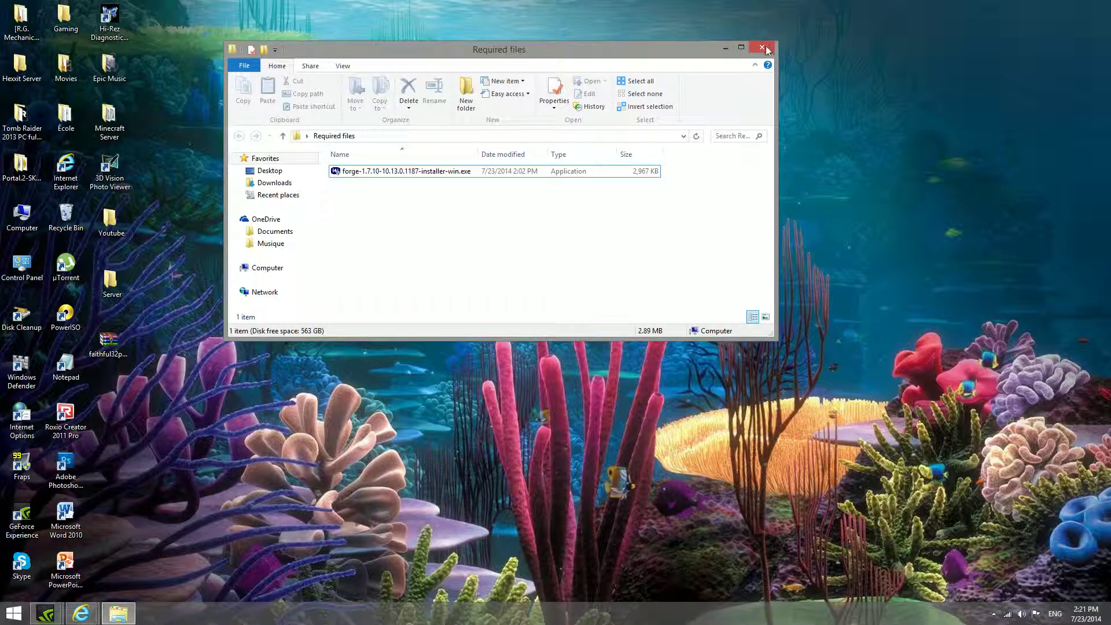
click(765, 46)
Step: Launch Minecraft 1.7.10 with the Shaders profile and load the saved singleplayer world
key(super)
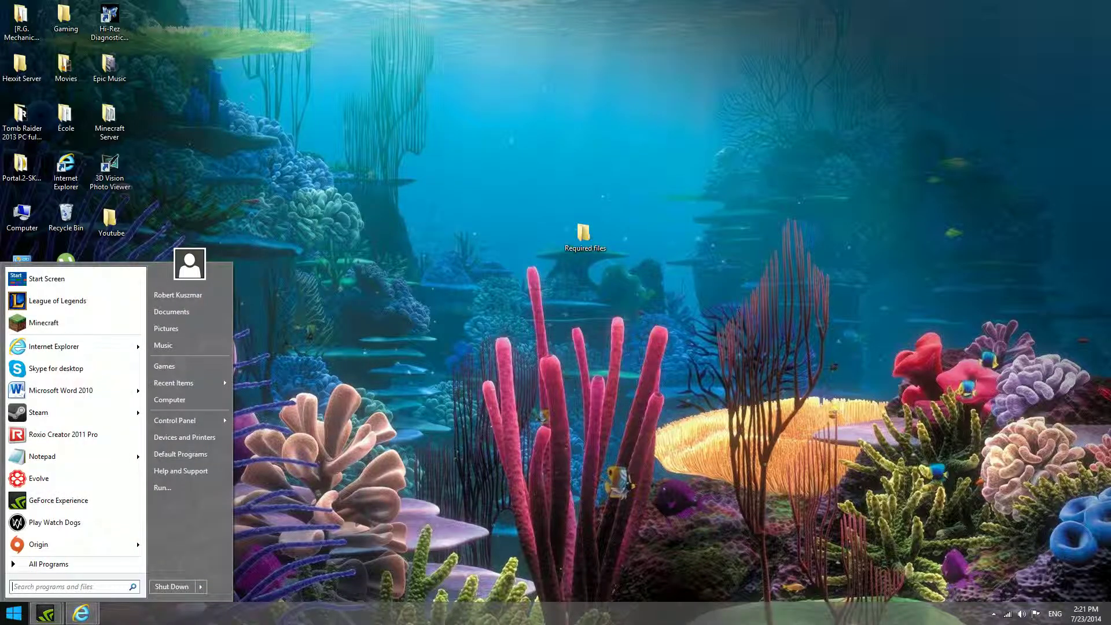
text(mi)
key(Return)
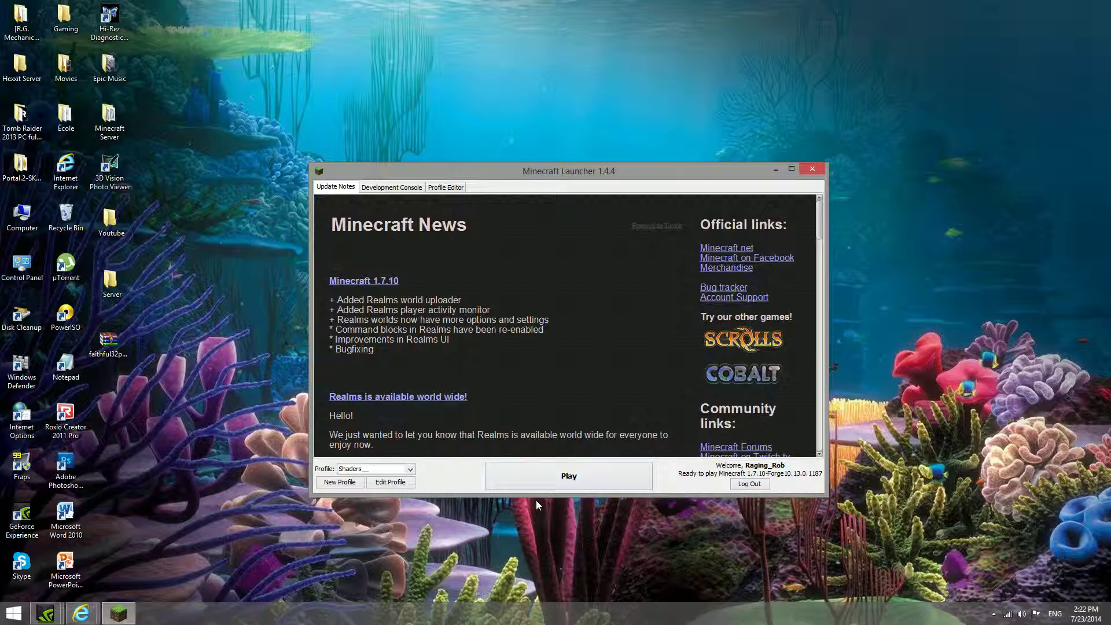
click(555, 480)
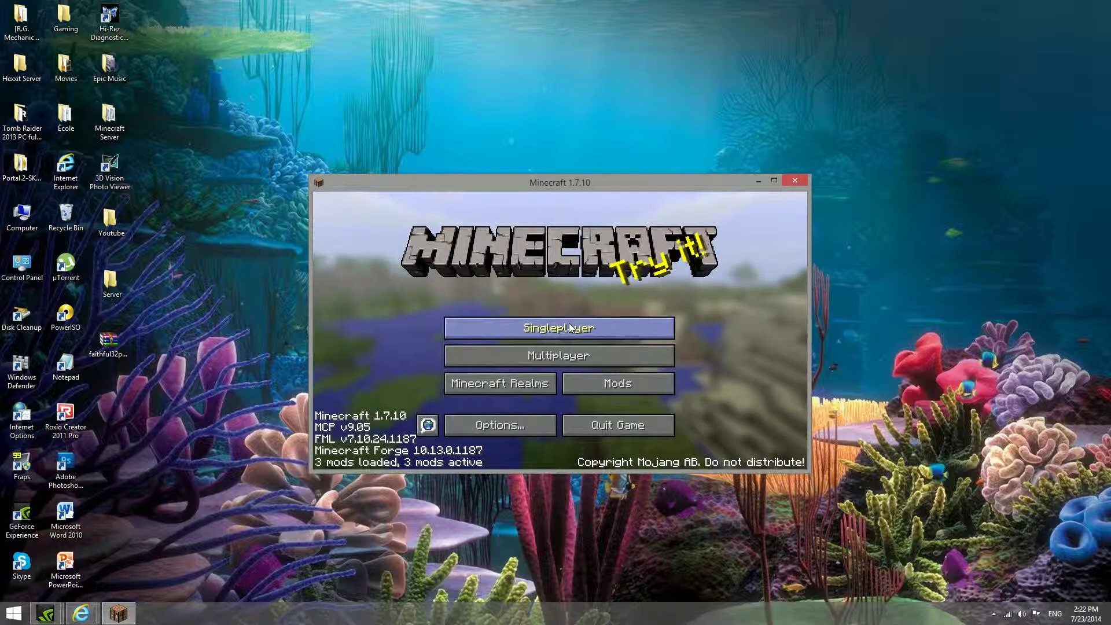
click(568, 323)
double_click(456, 310)
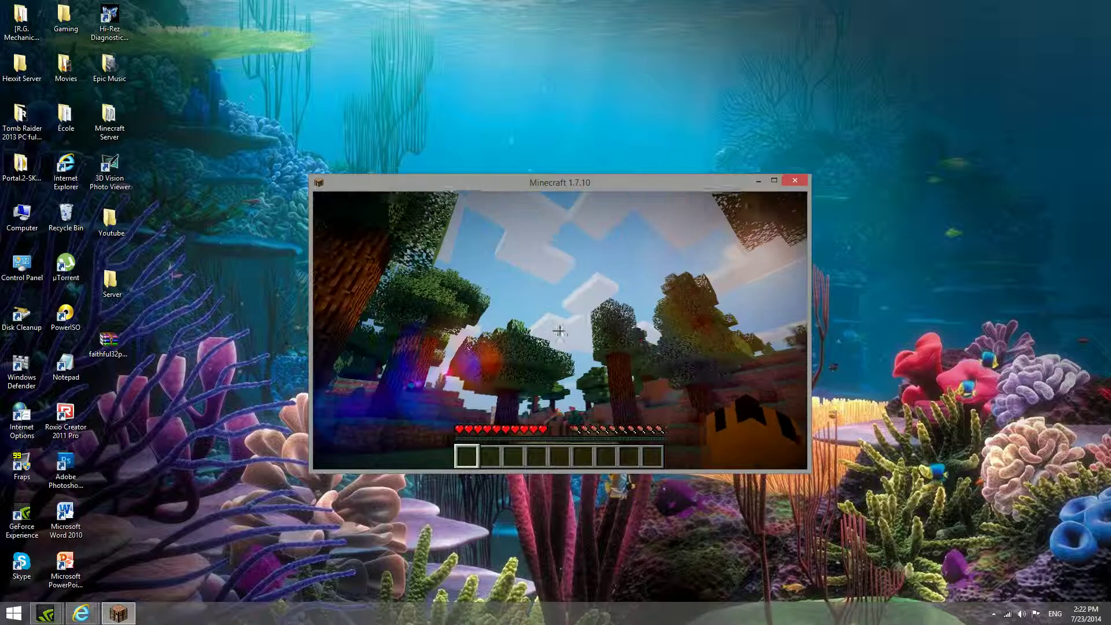
Step: In the game's shader options, switch to (none), reselect RudoPlays Shader.zip as the active shader pack, and return to the game
key(Escape)
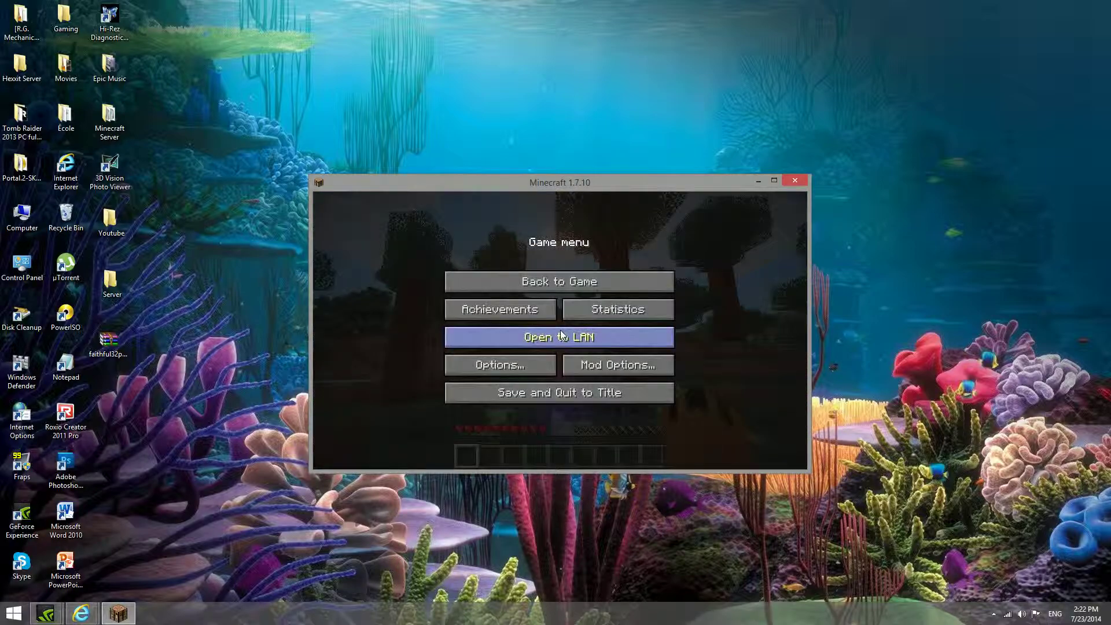
click(526, 373)
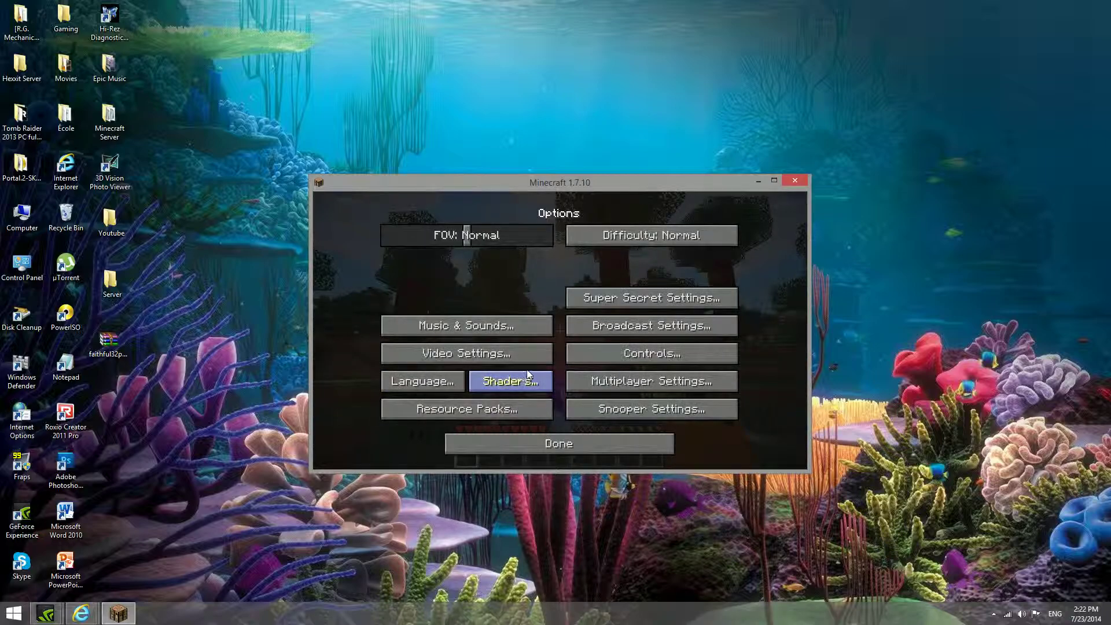
click(526, 380)
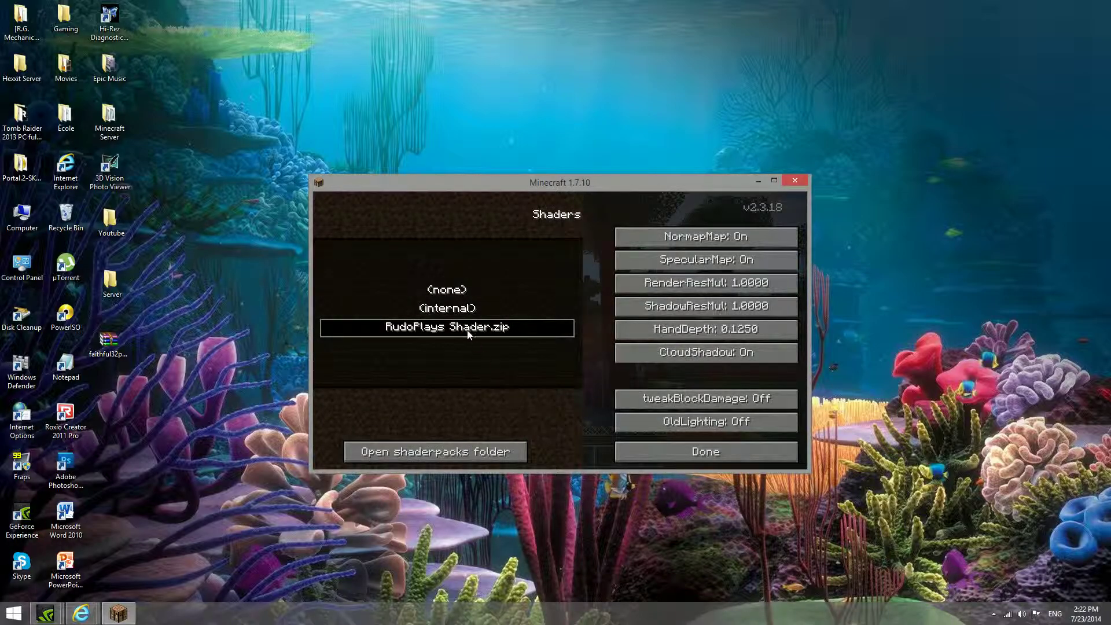
click(447, 291)
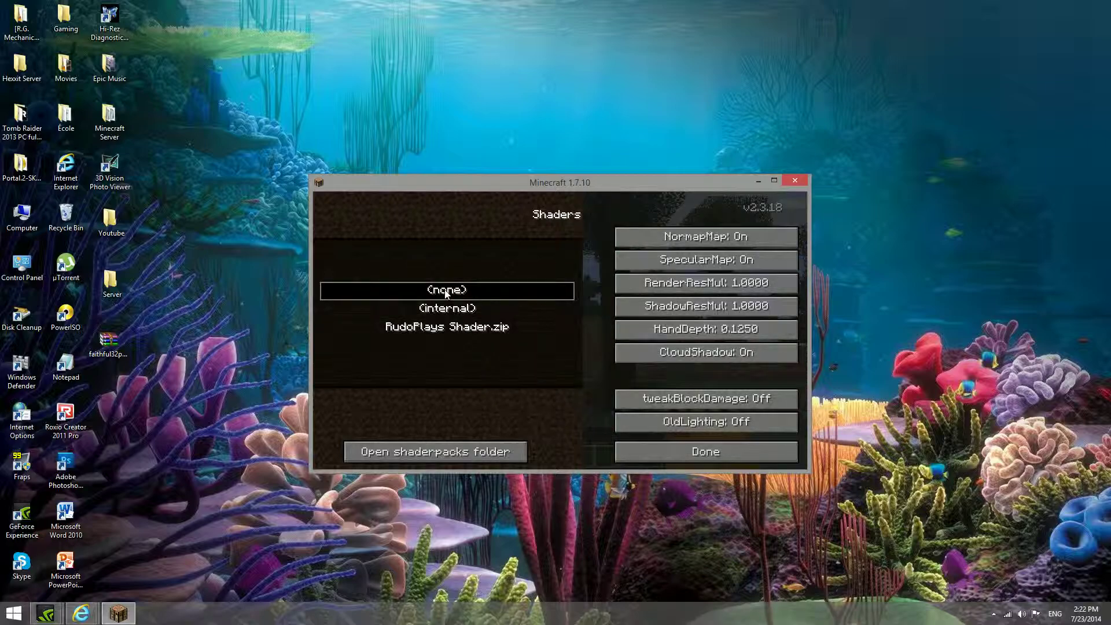
click(452, 328)
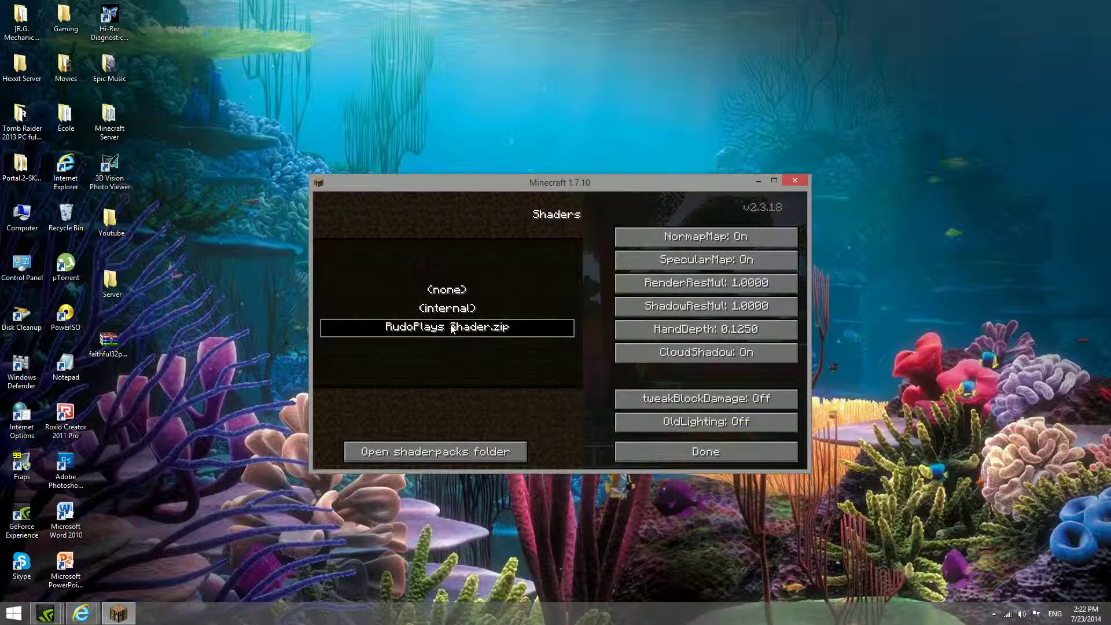
click(689, 454)
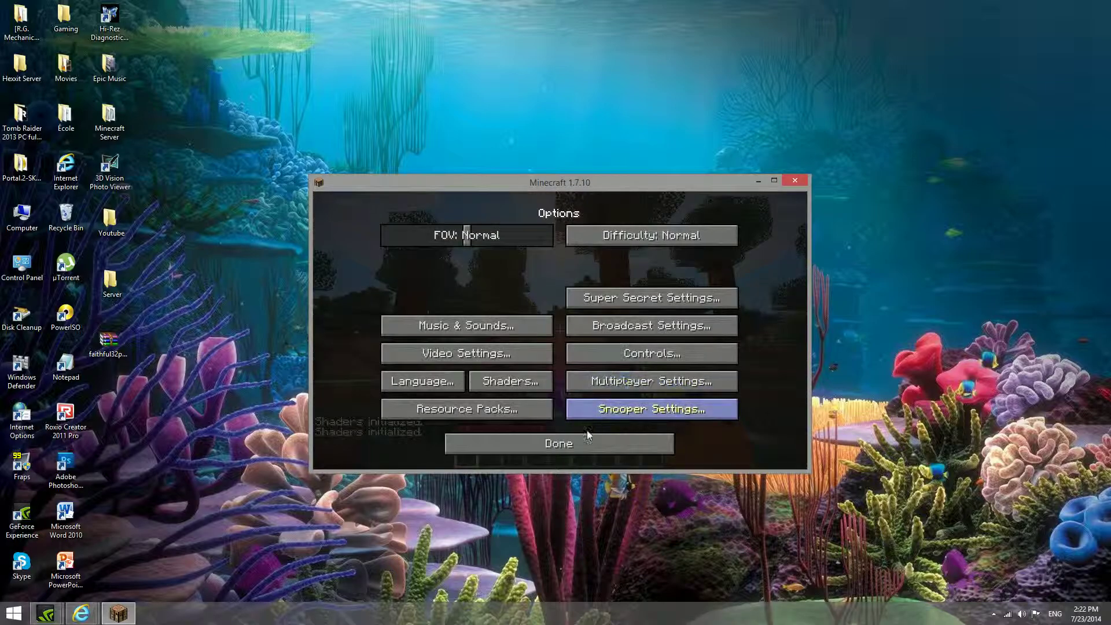
click(580, 443)
click(636, 282)
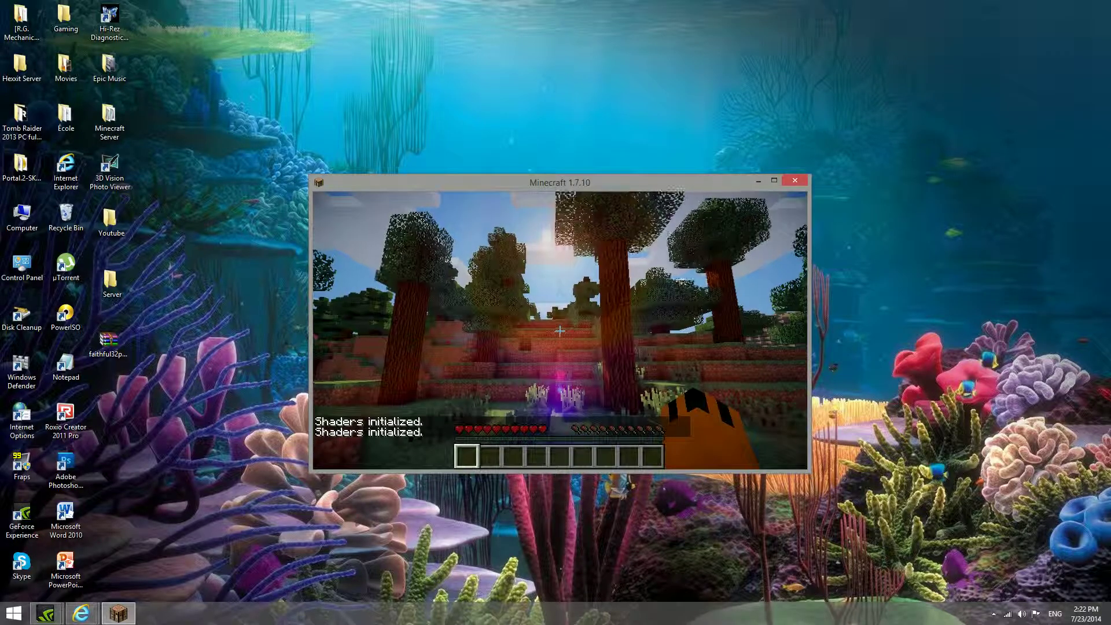
Step: Walk through the forest and look around to examine the shader's lighting, shadows and moving foliage
key(w)
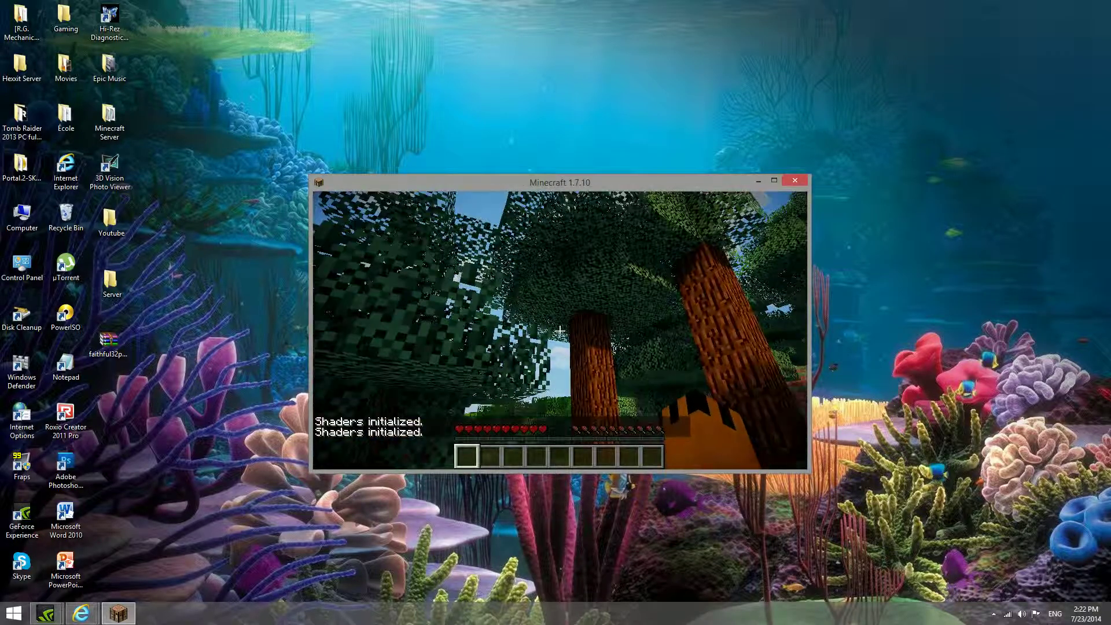
key(w)
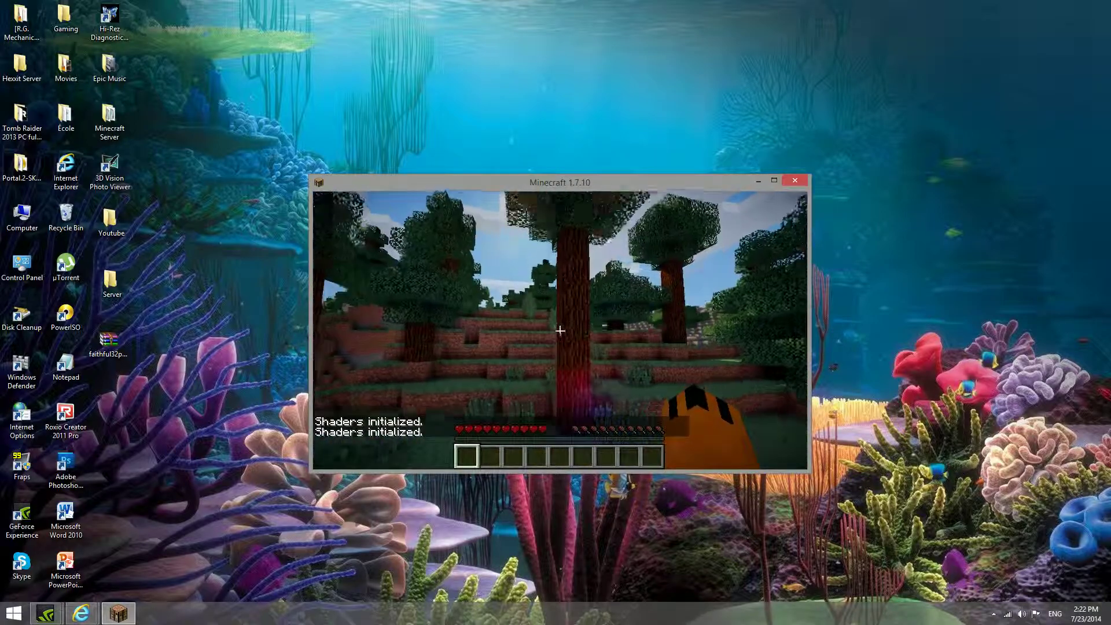
key(w)
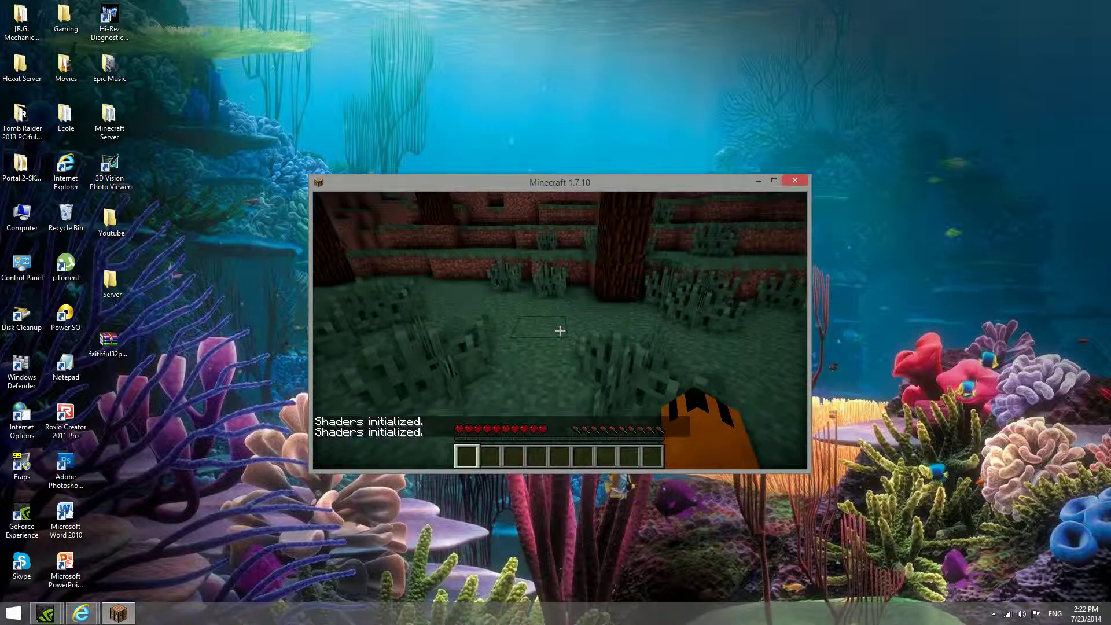
key(w)
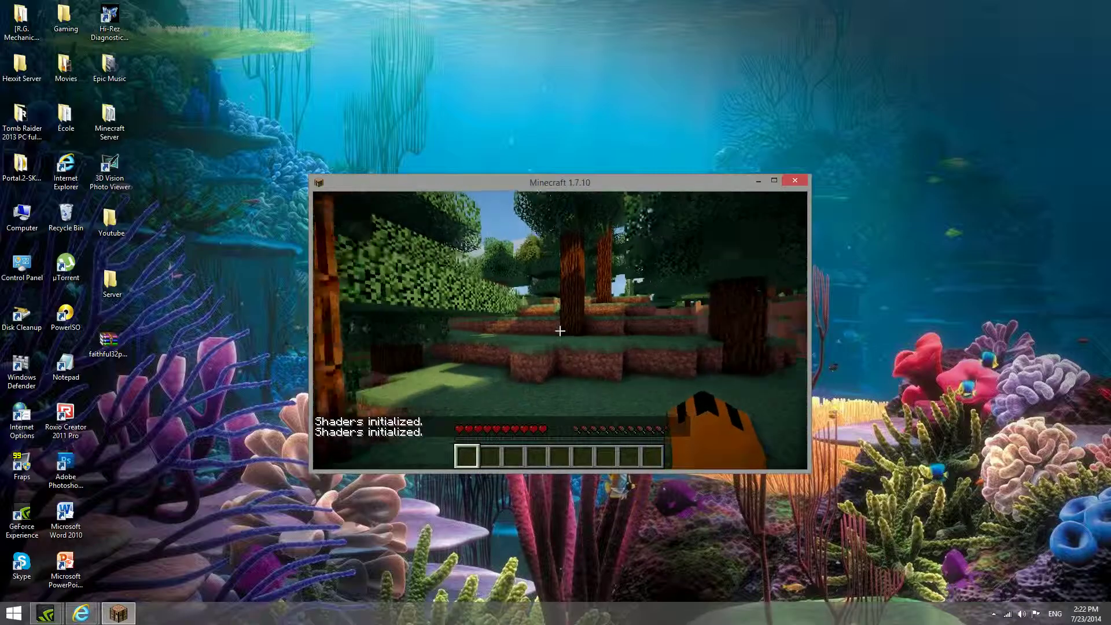
key(w)
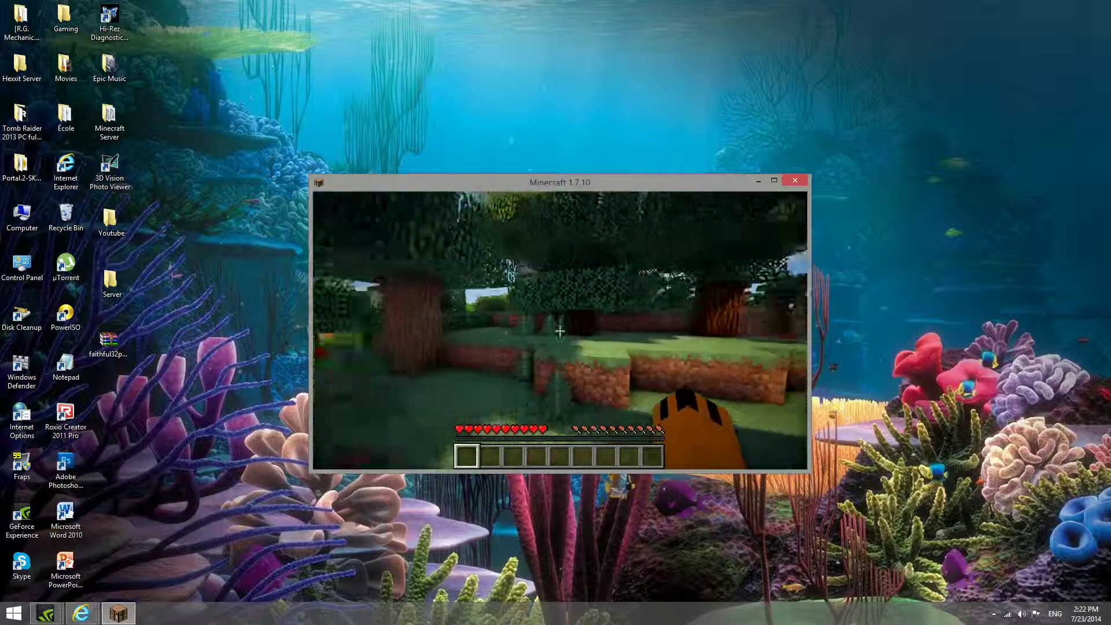
key(w)
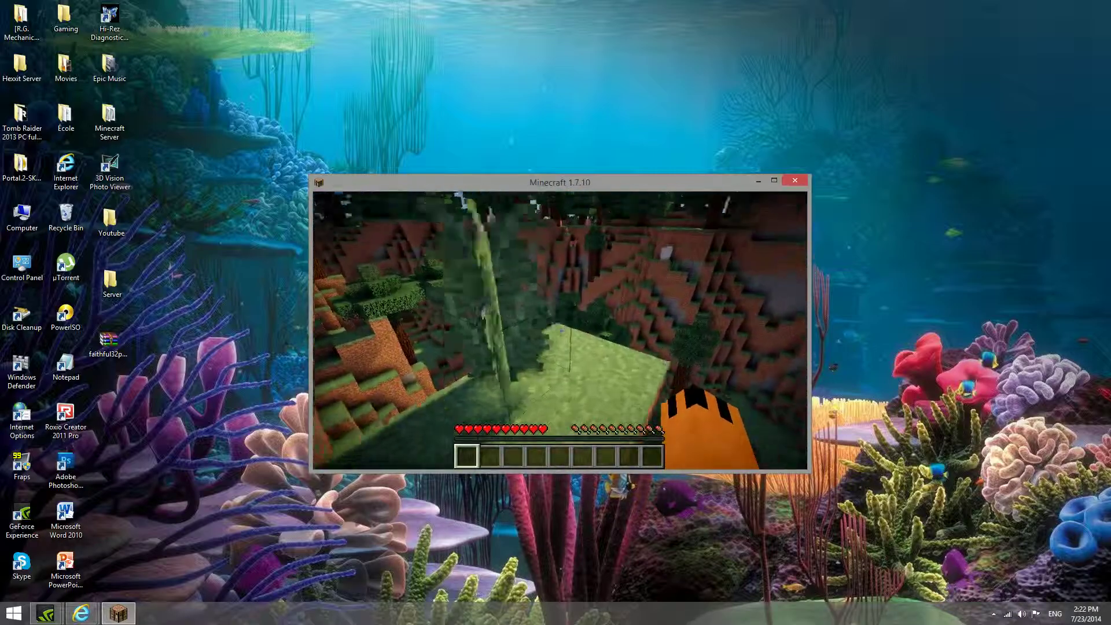
key(w)
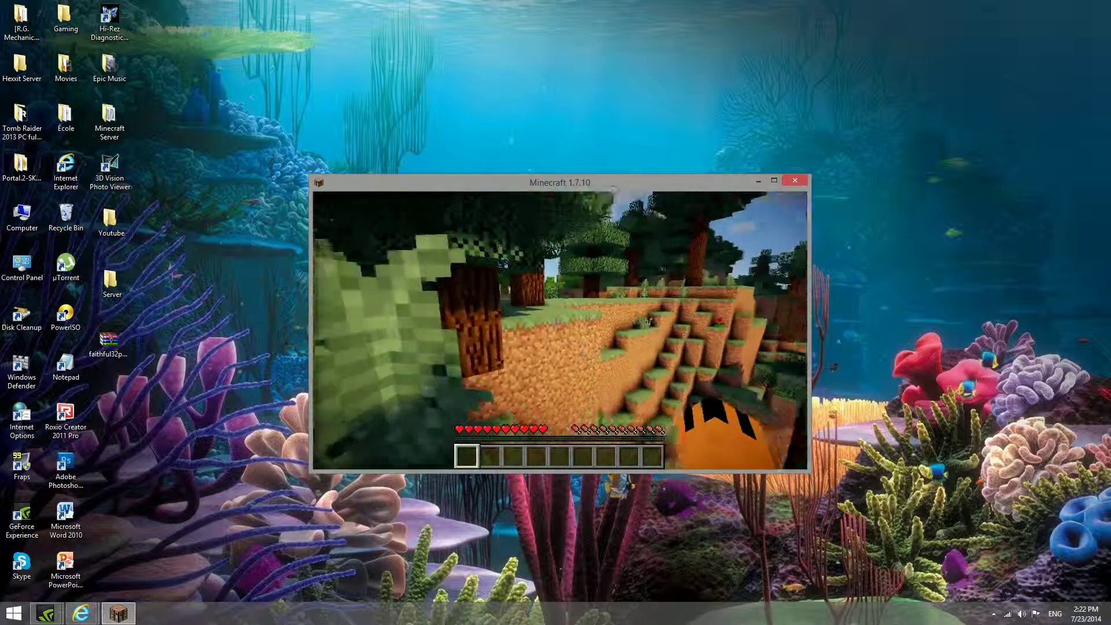